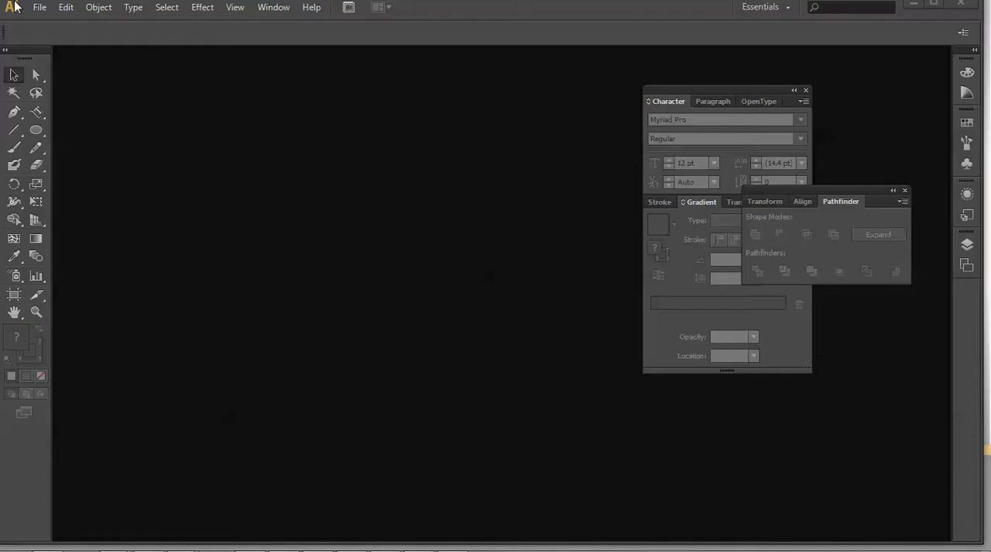
# Create a new A4 print document named "Glace logo".
pyautogui.click(37, 9)
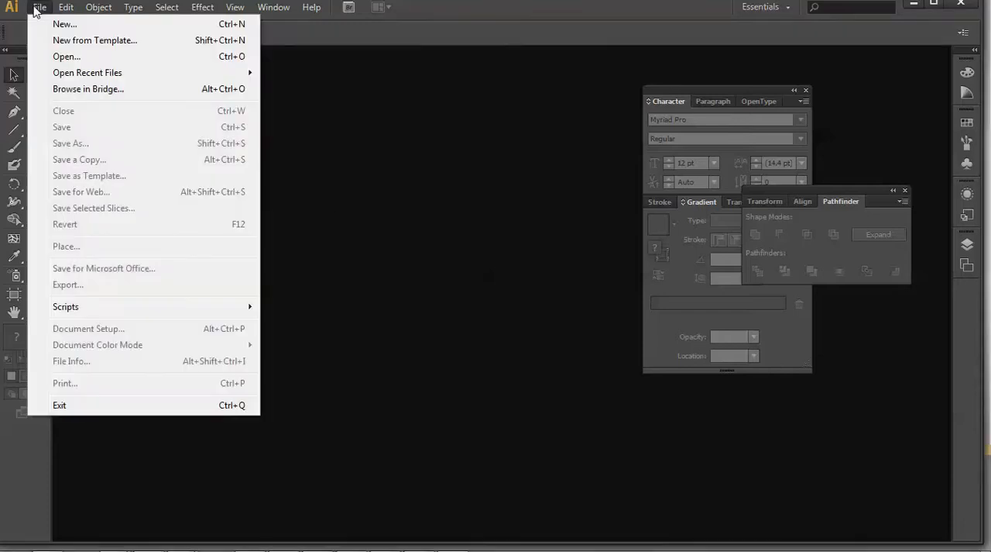
pyautogui.click(68, 28)
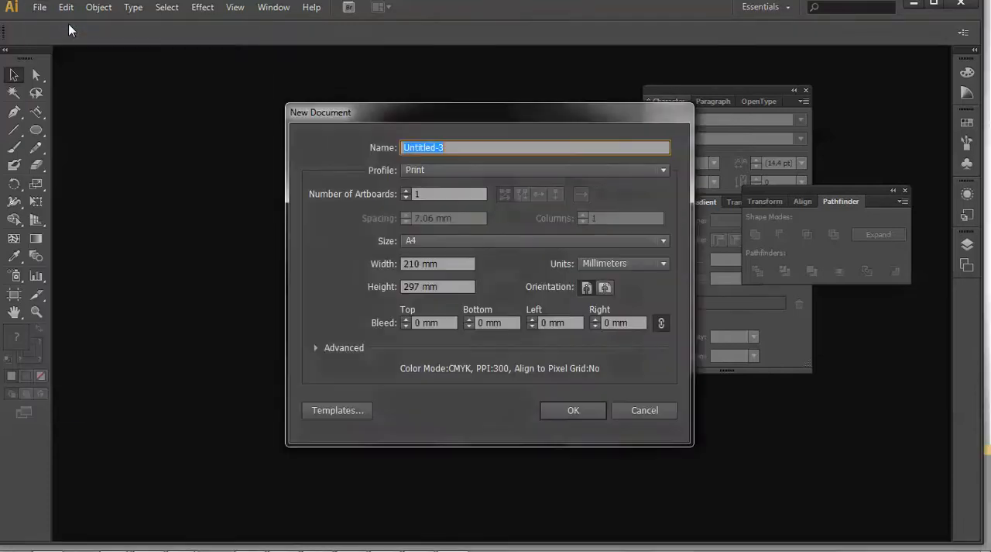
pyautogui.write('Glace logo')
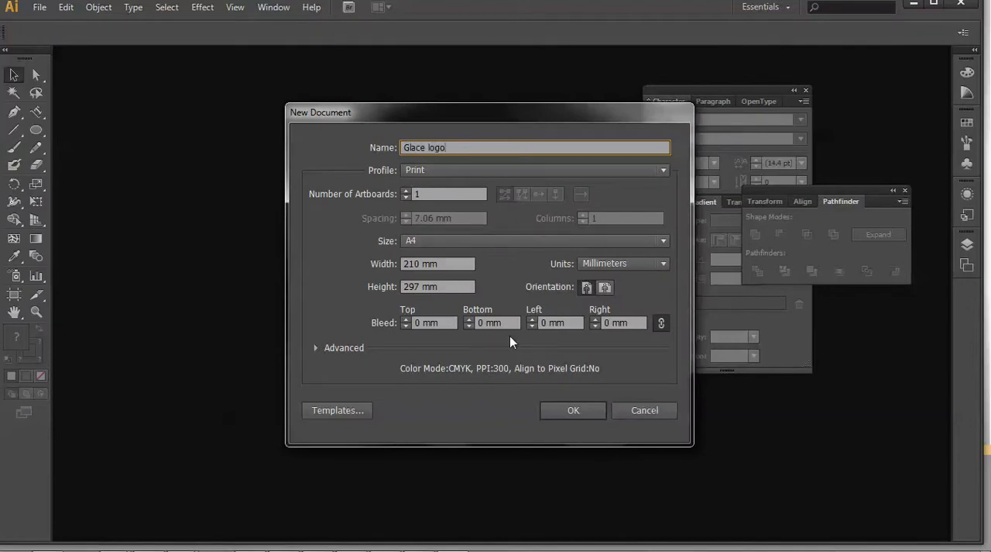
pyautogui.click(573, 410)
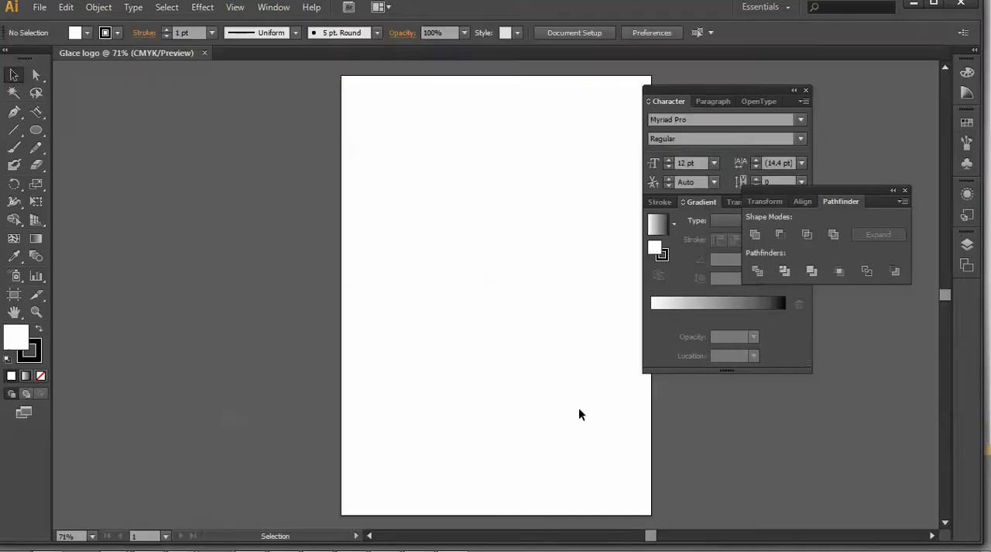
# Place the photographed logo sketch from the Downloads folder and move it up so the small logo drawings sit mid-artboard.
pyautogui.click(40, 8)
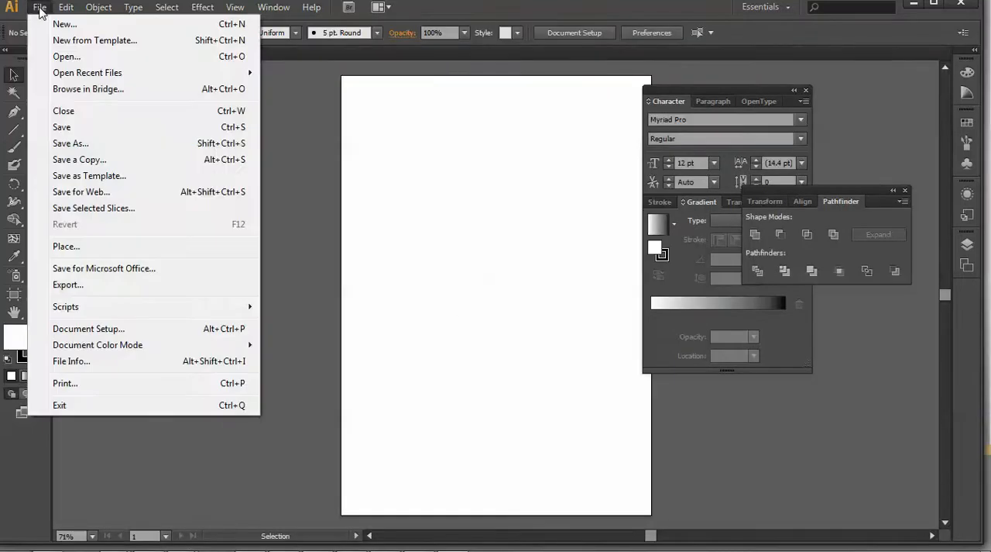
pyautogui.click(78, 251)
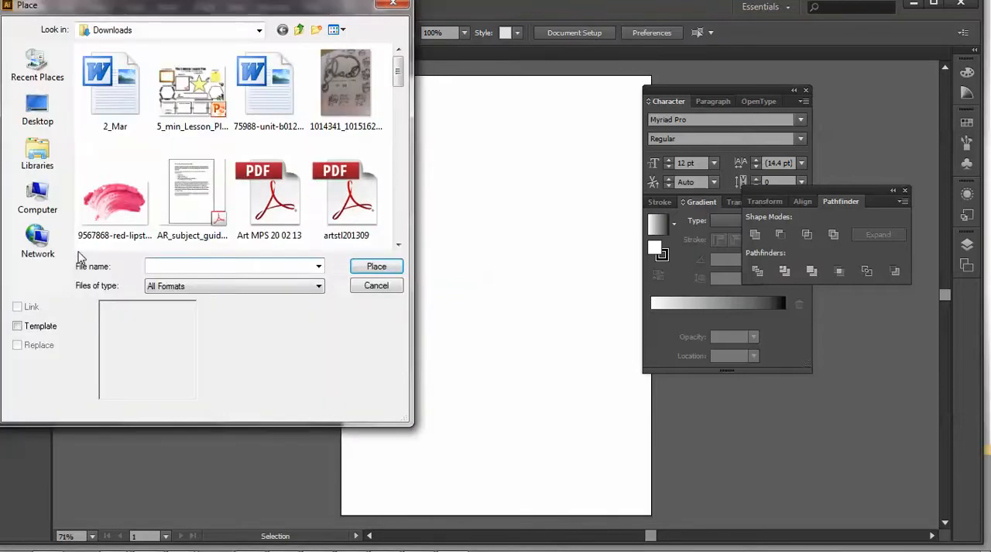
pyautogui.click(354, 100)
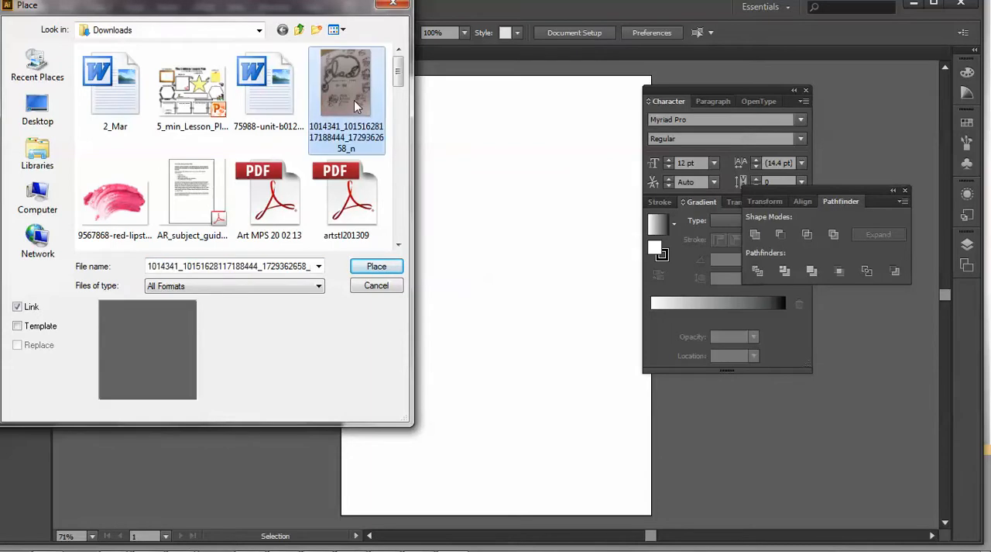
pyautogui.doubleClick(354, 99)
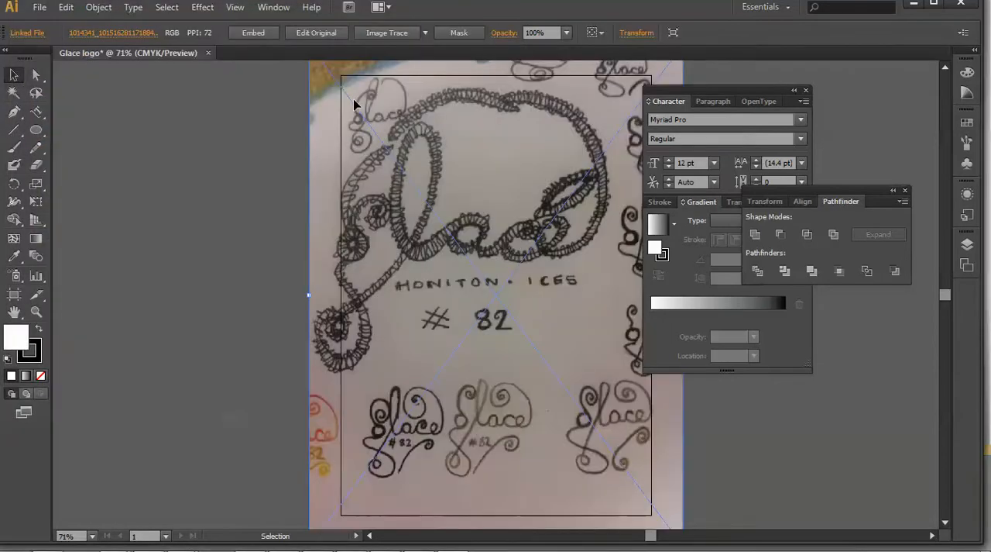
pyautogui.moveTo(480, 413); pyautogui.dragTo(475, 244)
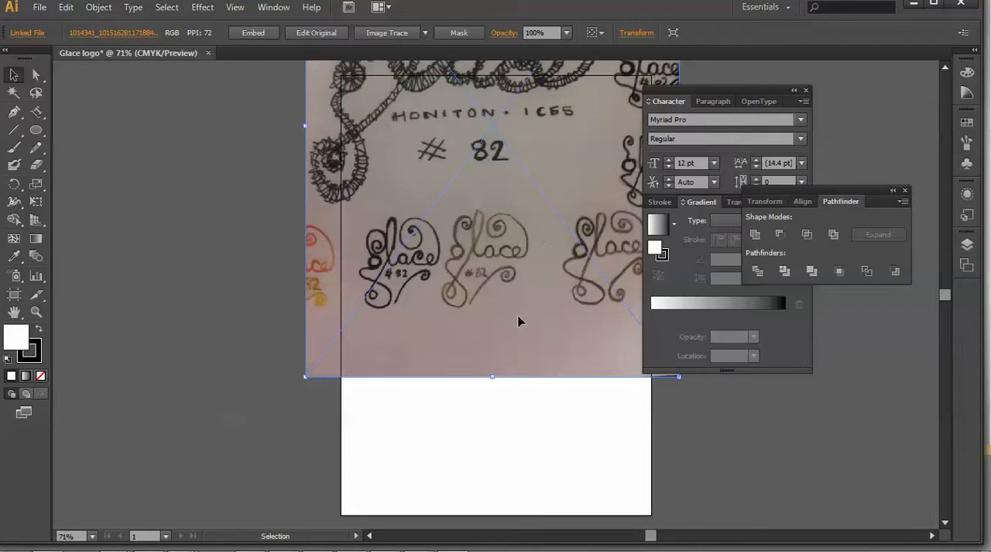
# Add a new layer above the sketch image and lock the sketch's layer.
pyautogui.click(974, 251)
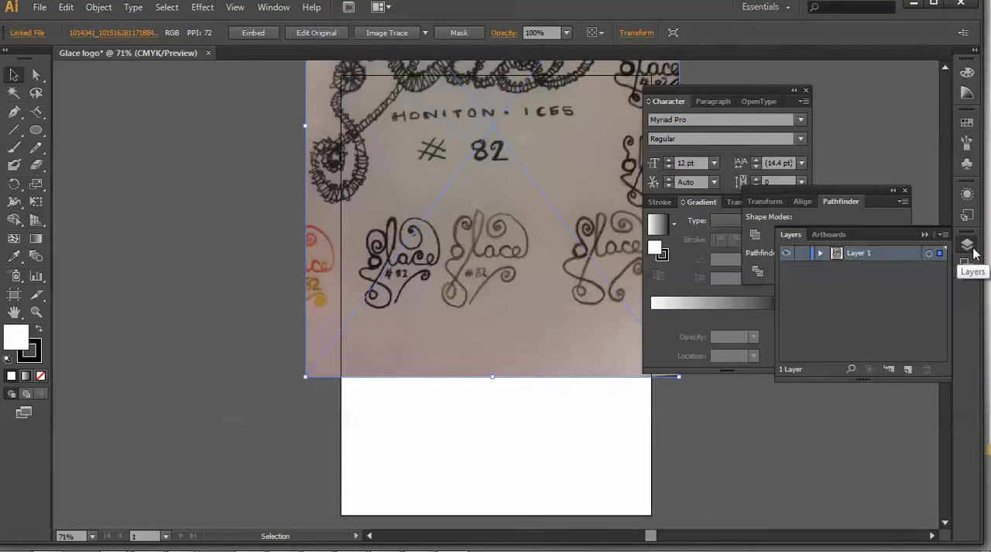
pyautogui.click(908, 370)
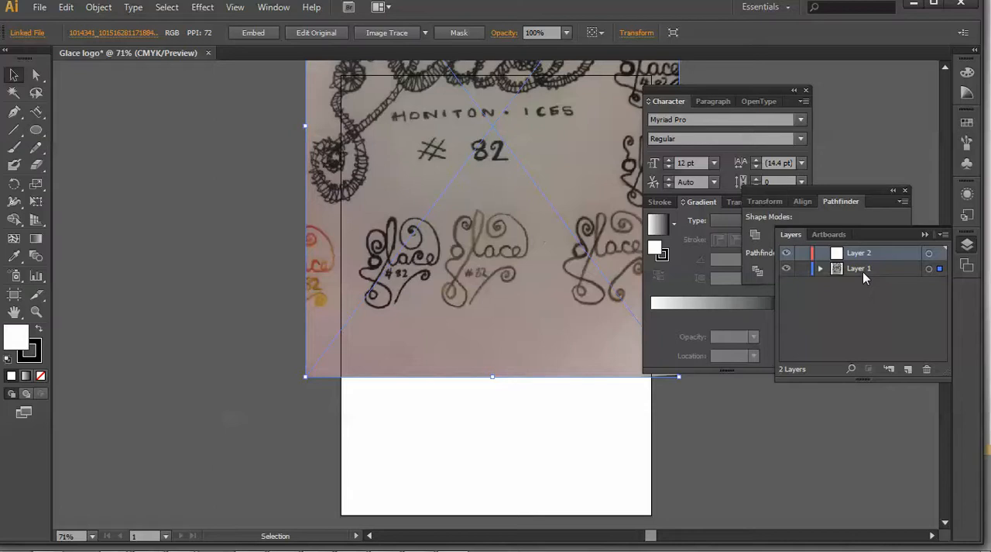
pyautogui.click(803, 269)
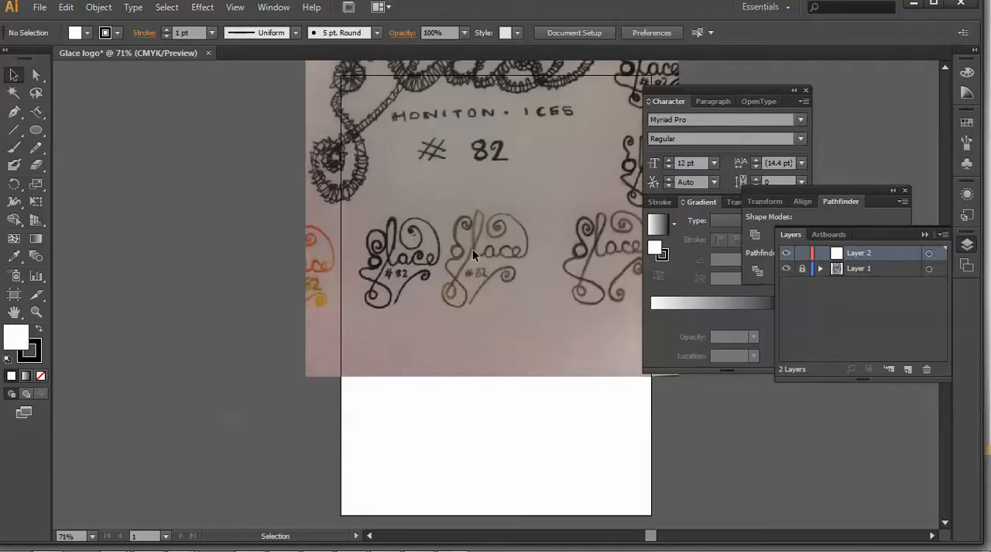
# Start tracing the brown "glace" sketch with the Pen tool, curving around the right side of the g's small bowl, and set the fill to none.
pyautogui.hotkey('ctrl', '=')
pyautogui.hotkey('ctrl', '=')
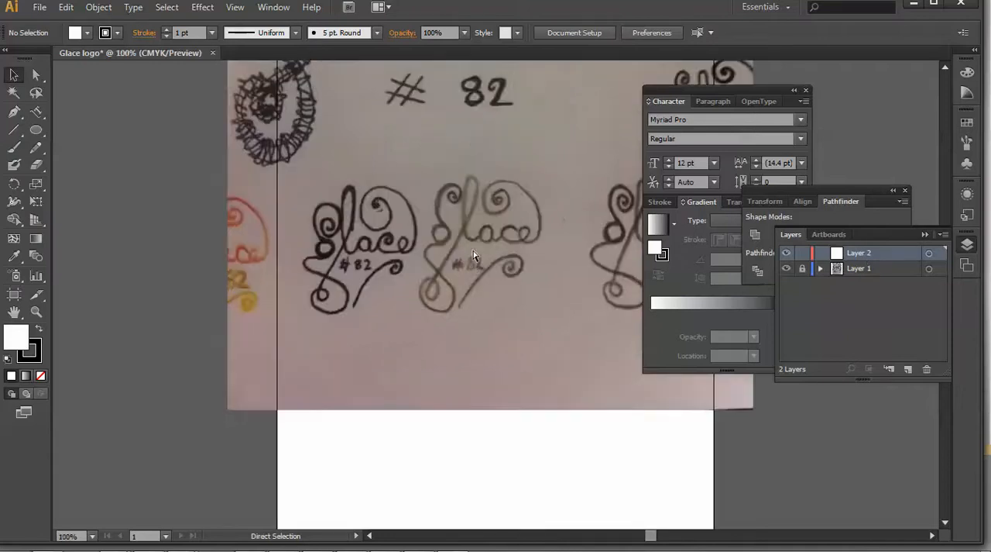
pyautogui.hotkey('ctrl', '=')
pyautogui.press('space')
pyautogui.moveTo(496, 237); pyautogui.dragTo(471, 314)
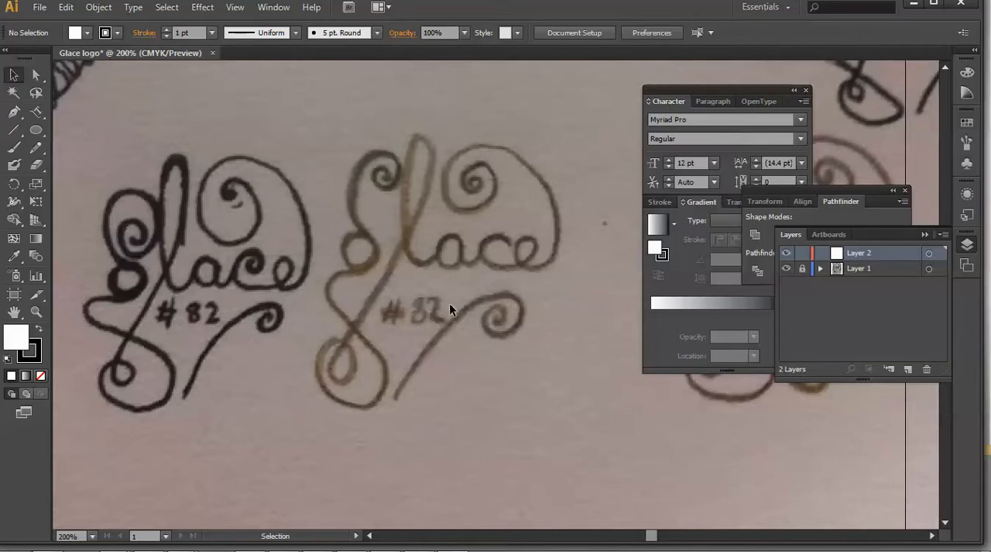
pyautogui.click(14, 112)
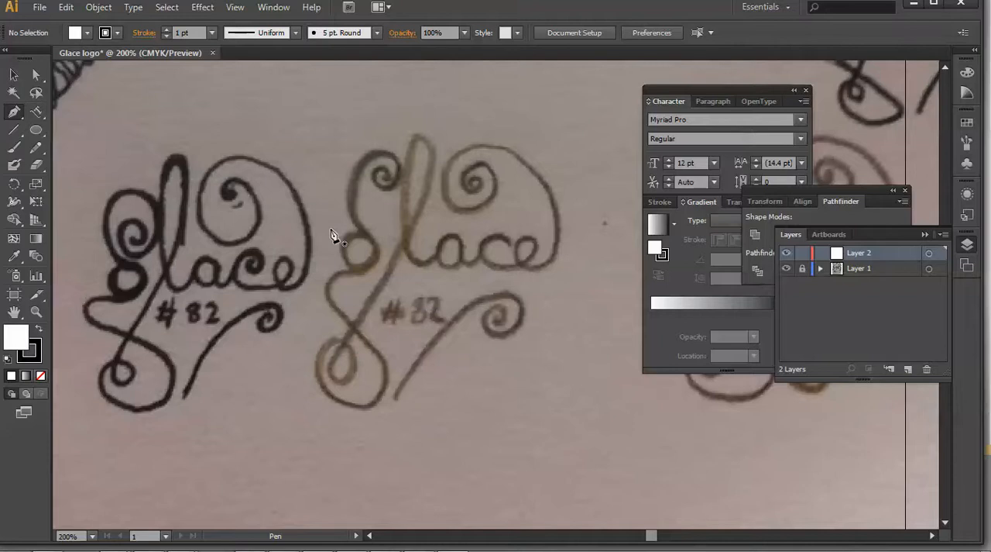
pyautogui.hotkey('ctrl', '+')
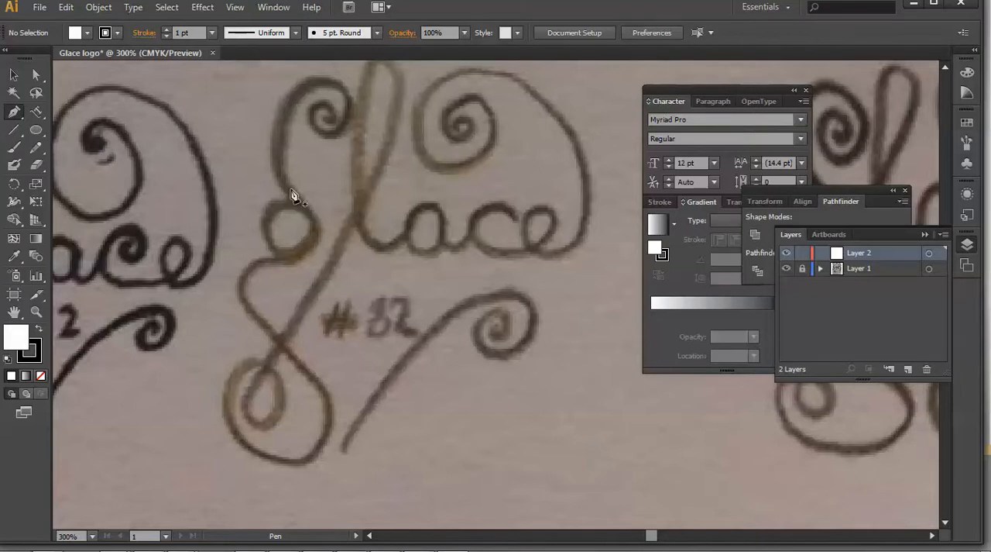
pyautogui.click(290, 188)
pyautogui.moveTo(304, 207)
pyautogui.mouseDown()
pyautogui.moveTo(310, 215)
pyautogui.moveTo(321, 200)
pyautogui.moveTo(307, 218)
pyautogui.moveTo(314, 213)
pyautogui.mouseUp()
pyautogui.moveTo(282, 262); pyautogui.dragTo(242, 269)
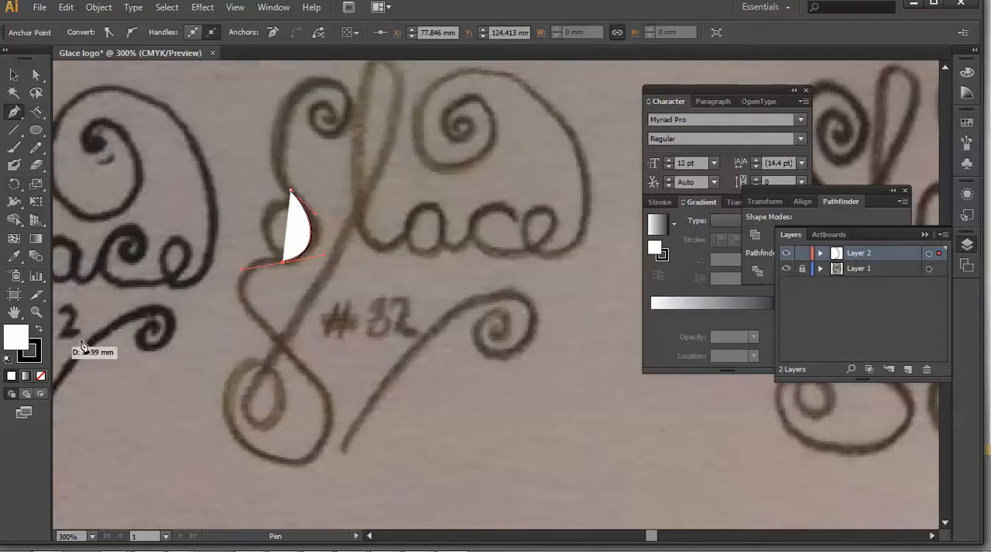
pyautogui.click(969, 122)
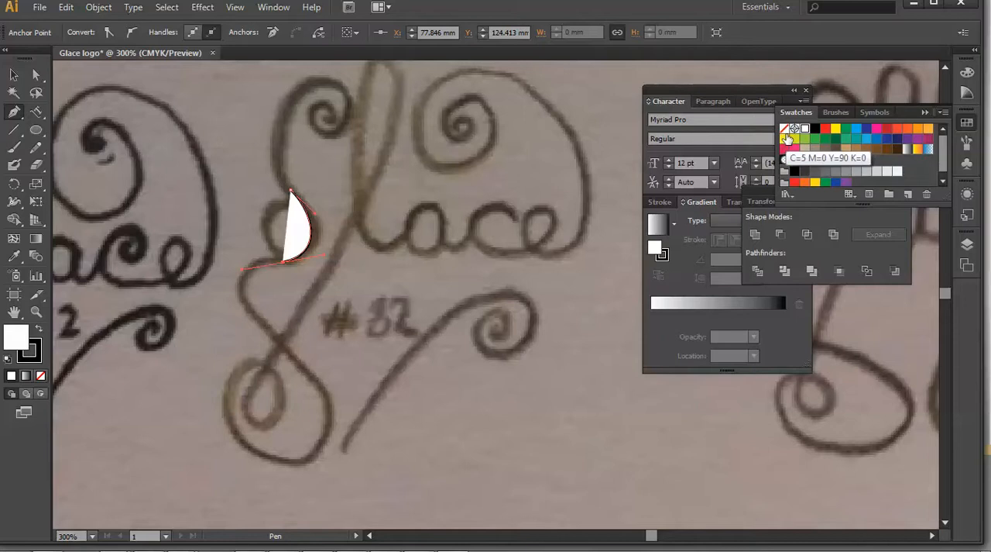
pyautogui.click(786, 133)
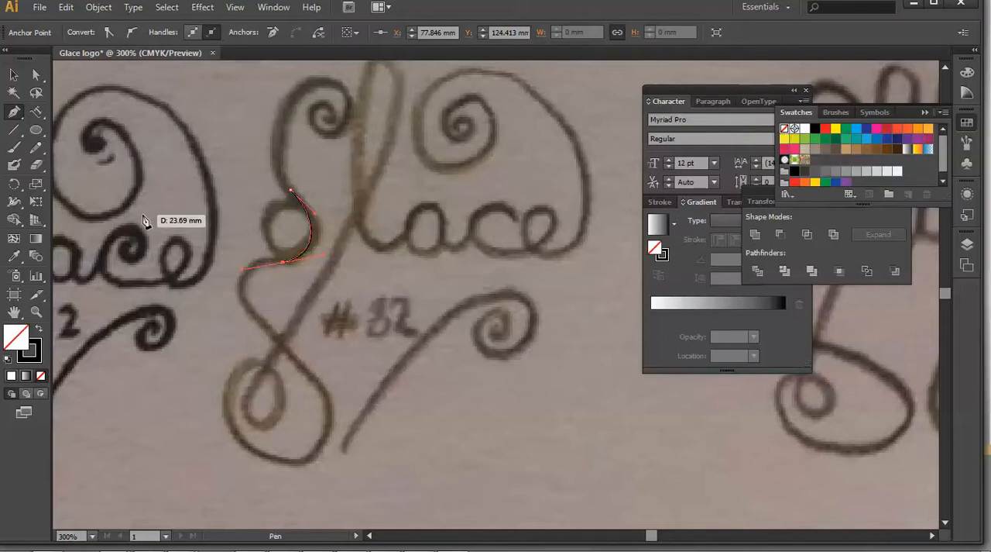
# Continue the path down the g's tail, around its large bottom loop and through the small inner loop.
pyautogui.click(248, 308)
pyautogui.moveTo(264, 329); pyautogui.dragTo(266, 330)
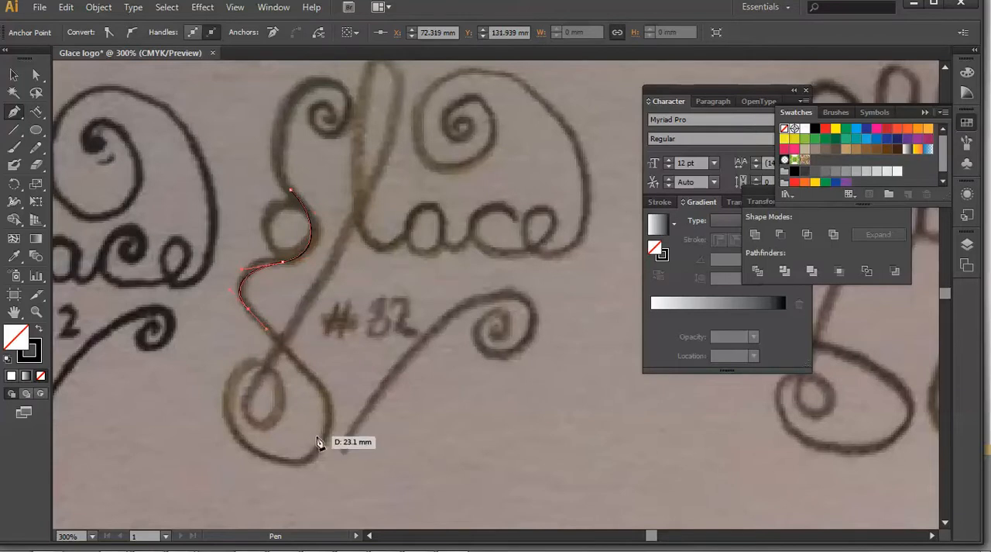
pyautogui.moveTo(301, 463); pyautogui.dragTo(219, 479)
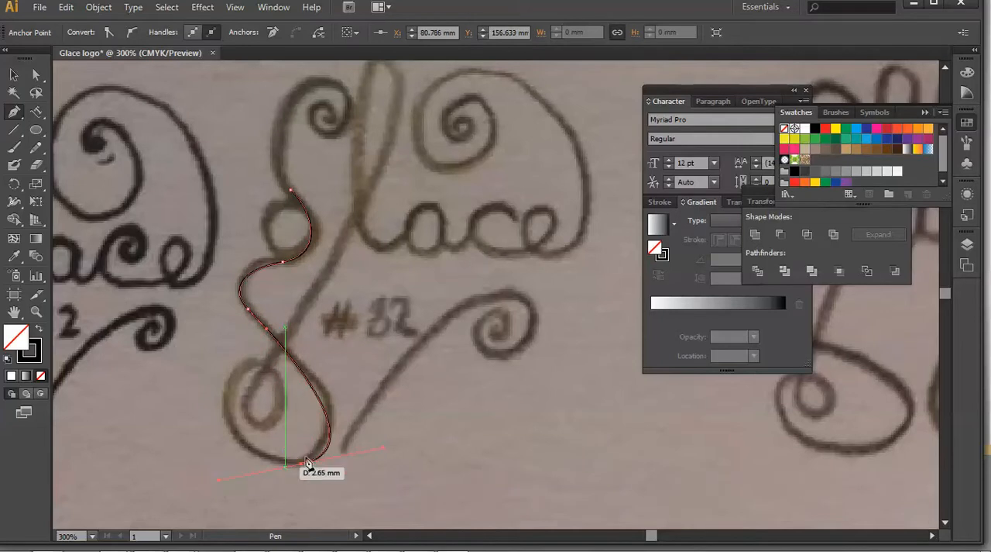
pyautogui.moveTo(268, 364); pyautogui.dragTo(338, 377)
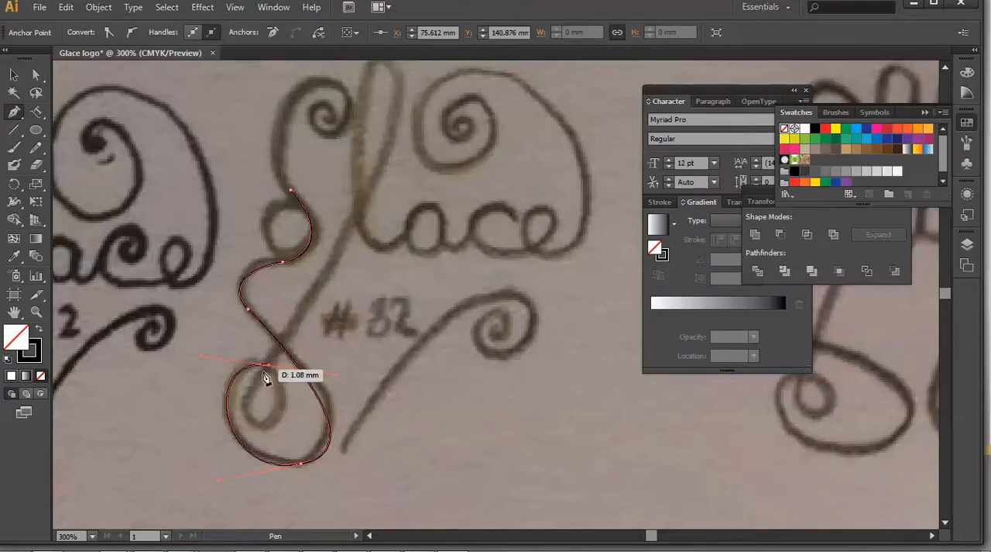
pyautogui.moveTo(268, 355); pyautogui.dragTo(252, 387)
pyautogui.moveTo(279, 304); pyautogui.dragTo(307, 289)
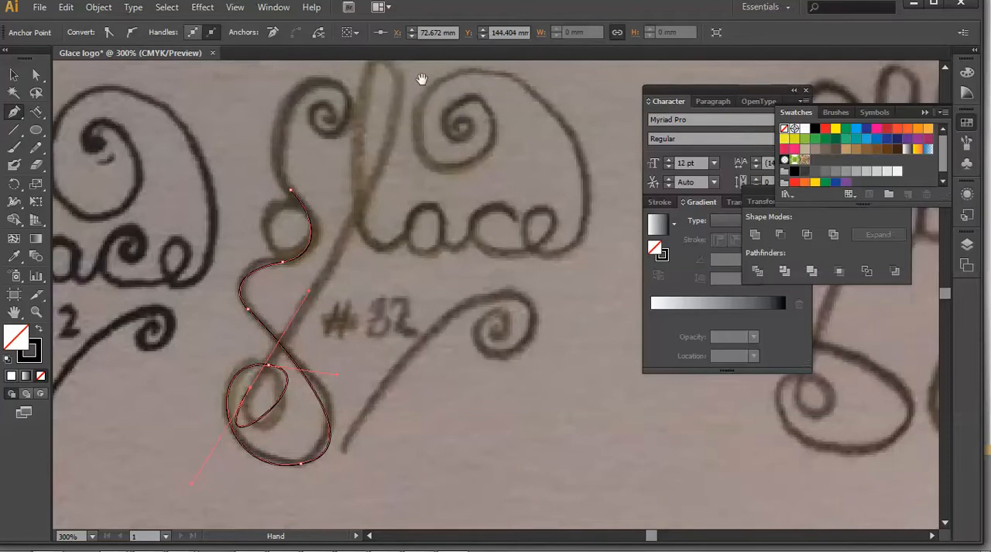
# Extend the path up the long diagonal stem, over the top loop of the l and down to its base.
pyautogui.scroll(3, 421, 122)
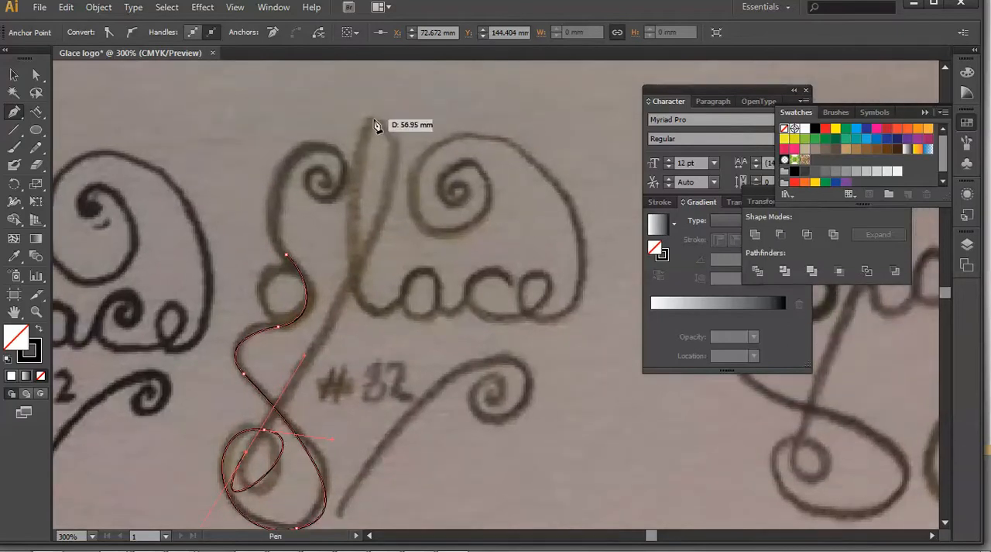
pyautogui.click(370, 122)
pyautogui.moveTo(330, 110); pyautogui.dragTo(288, 118)
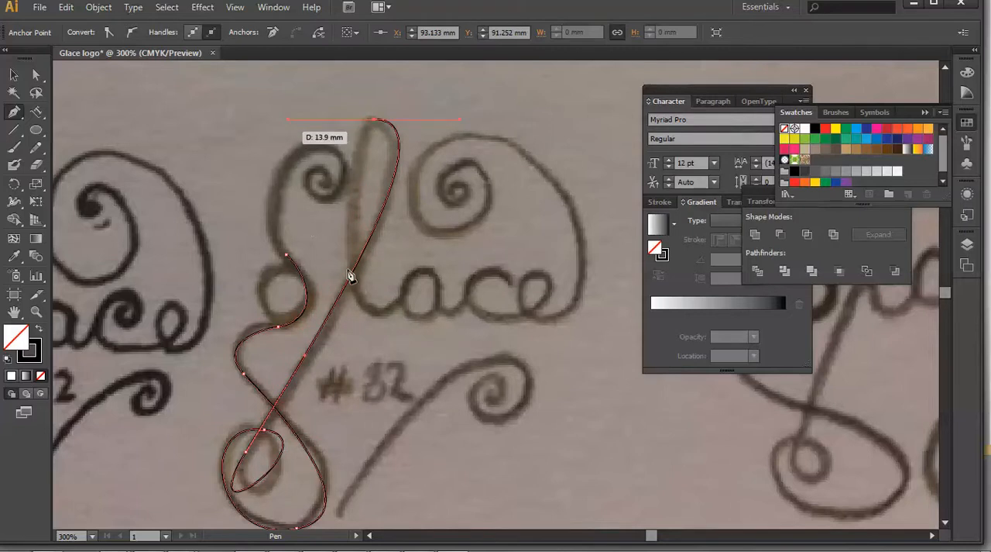
pyautogui.moveTo(379, 313); pyautogui.dragTo(398, 311)
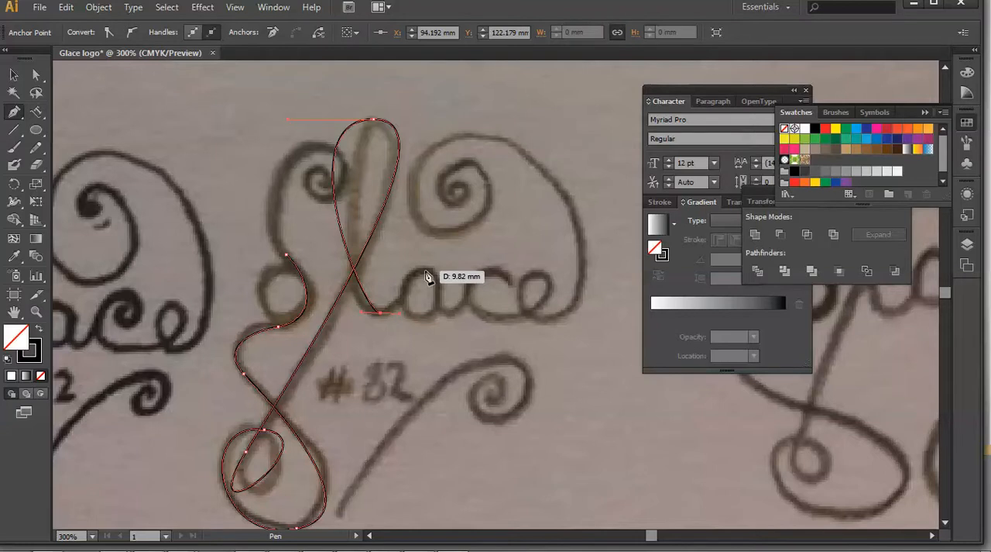
# Continue the path over the top of the a and up to the c, finishing with a small inward curl.
pyautogui.moveTo(422, 270); pyautogui.dragTo(442, 271)
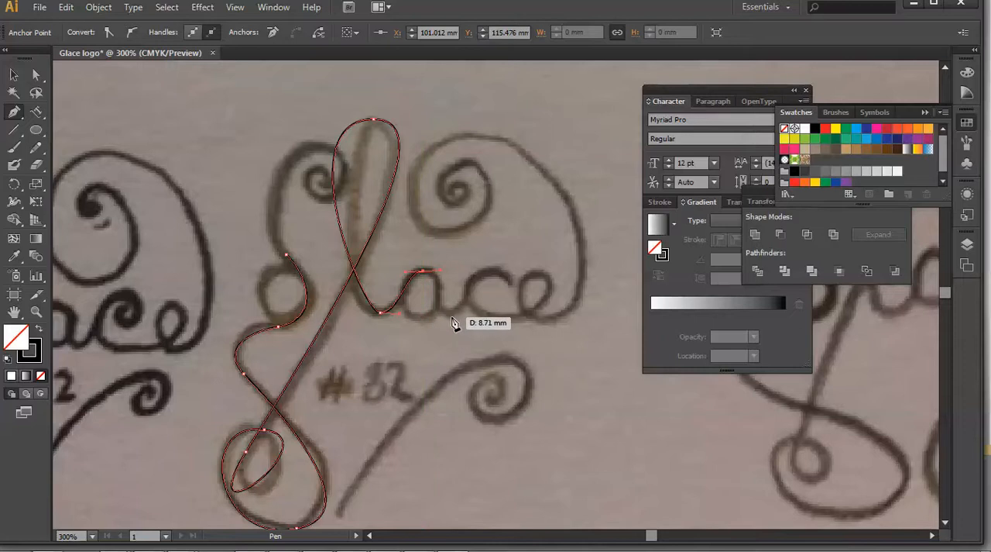
pyautogui.moveTo(463, 316); pyautogui.dragTo(463, 316)
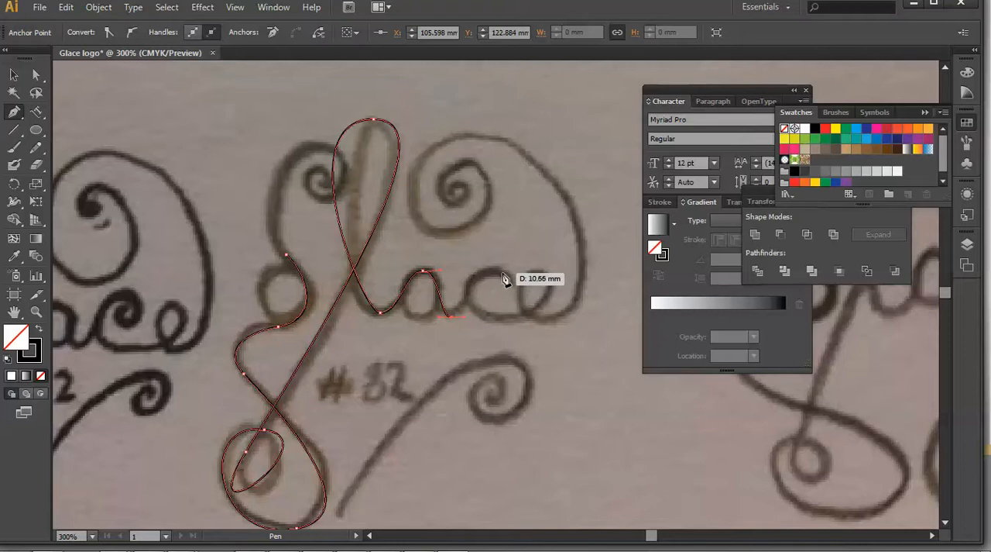
pyautogui.moveTo(494, 268); pyautogui.dragTo(499, 291)
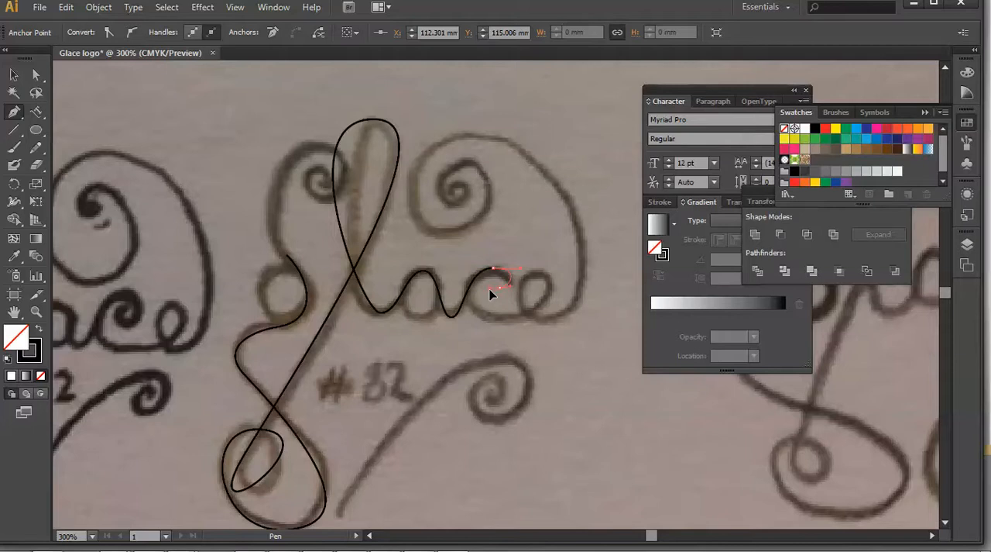
pyautogui.moveTo(491, 291); pyautogui.dragTo(498, 283)
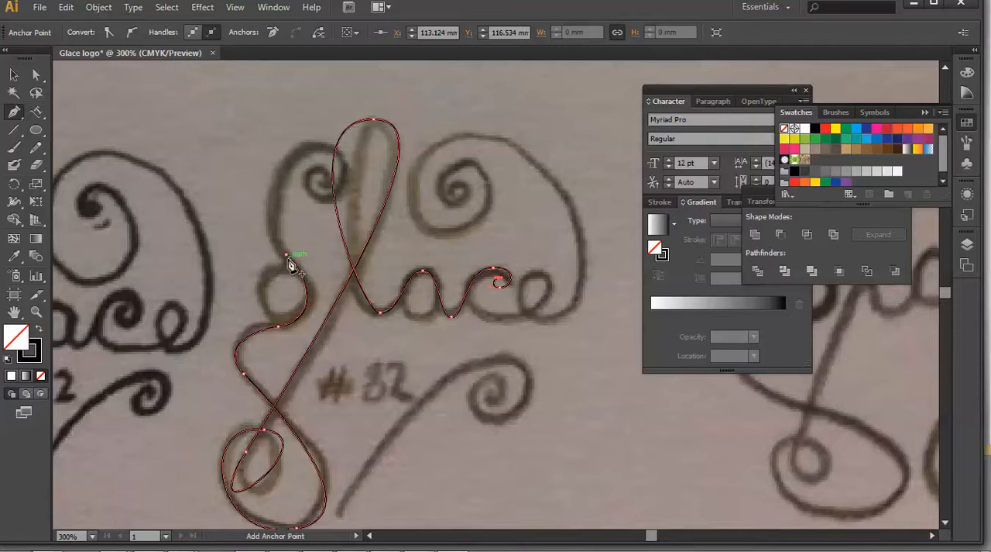
# Extend the path from its starting anchor on the g up over the upper curve and inward along the spiral.
pyautogui.moveTo(286, 260); pyautogui.dragTo(280, 248)
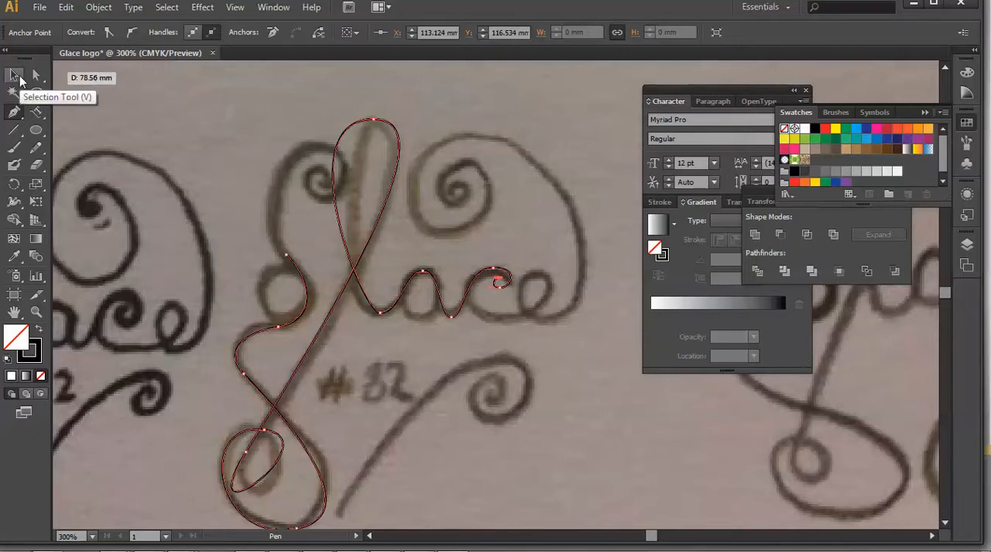
pyautogui.click(19, 77)
pyautogui.click(16, 113)
pyautogui.click(285, 254)
pyautogui.moveTo(286, 254); pyautogui.dragTo(268, 229)
pyautogui.moveTo(320, 148); pyautogui.dragTo(359, 151)
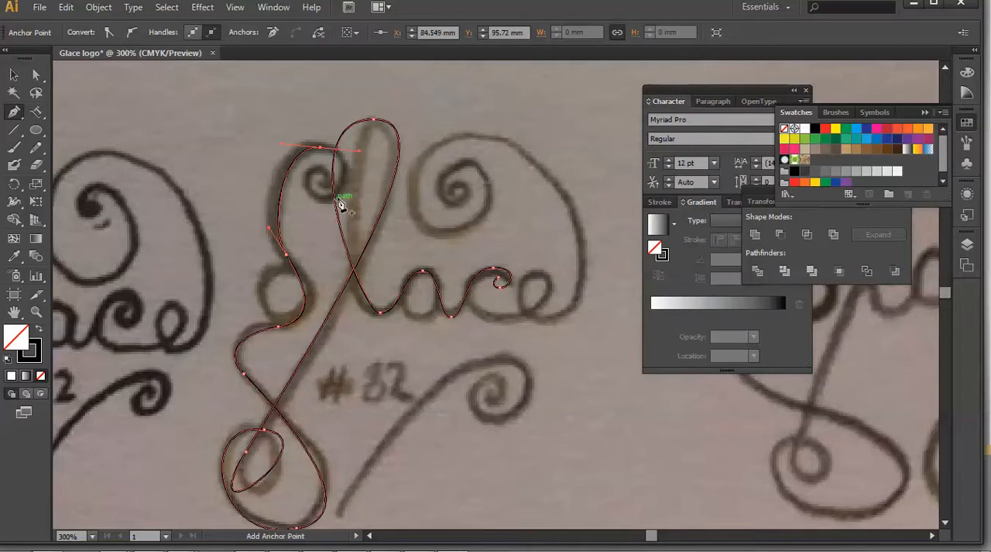
pyautogui.moveTo(328, 202); pyautogui.dragTo(313, 201)
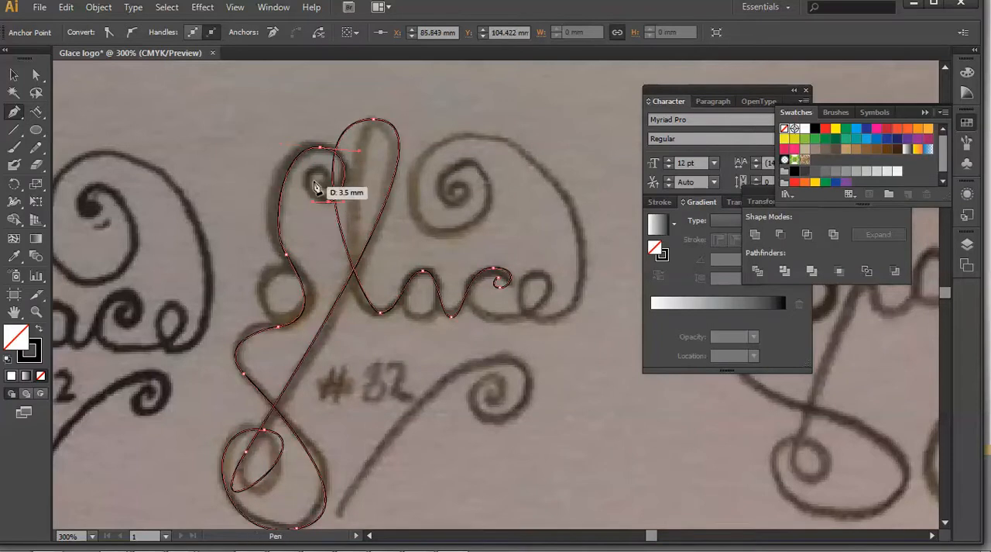
pyautogui.moveTo(320, 167)
pyautogui.mouseDown()
pyautogui.moveTo(340, 168)
pyautogui.moveTo(320, 184)
pyautogui.mouseUp()
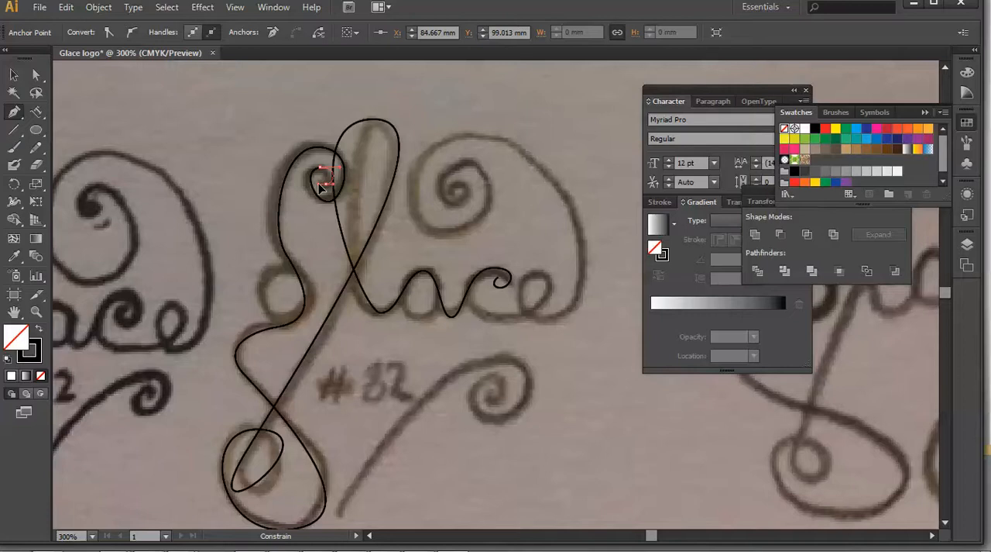
pyautogui.moveTo(320, 189); pyautogui.dragTo(323, 187)
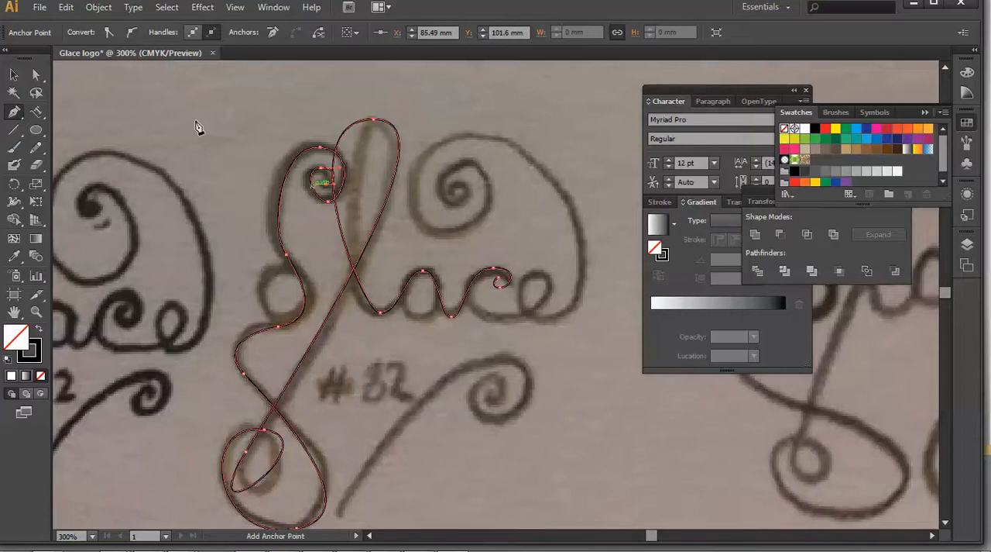
pyautogui.click(12, 75)
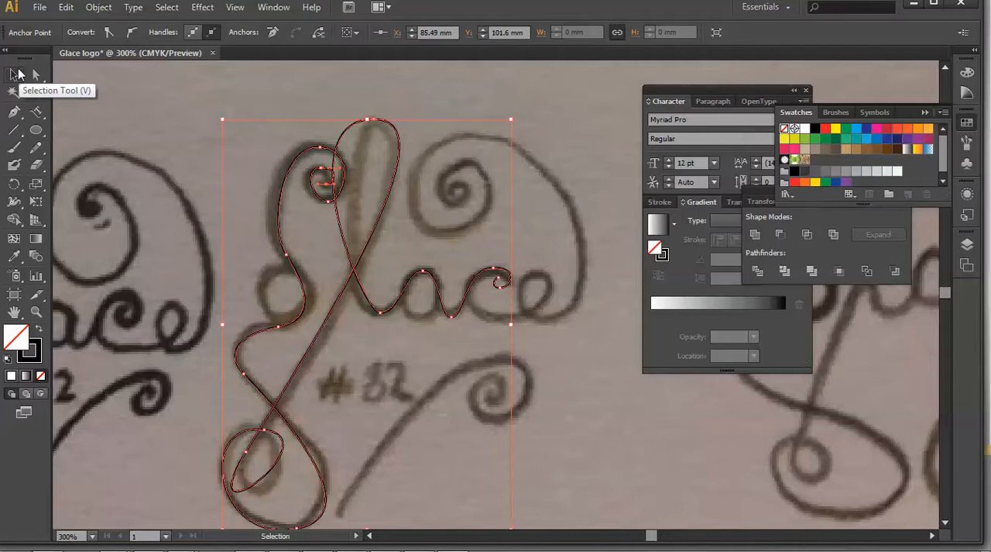
pyautogui.click(14, 111)
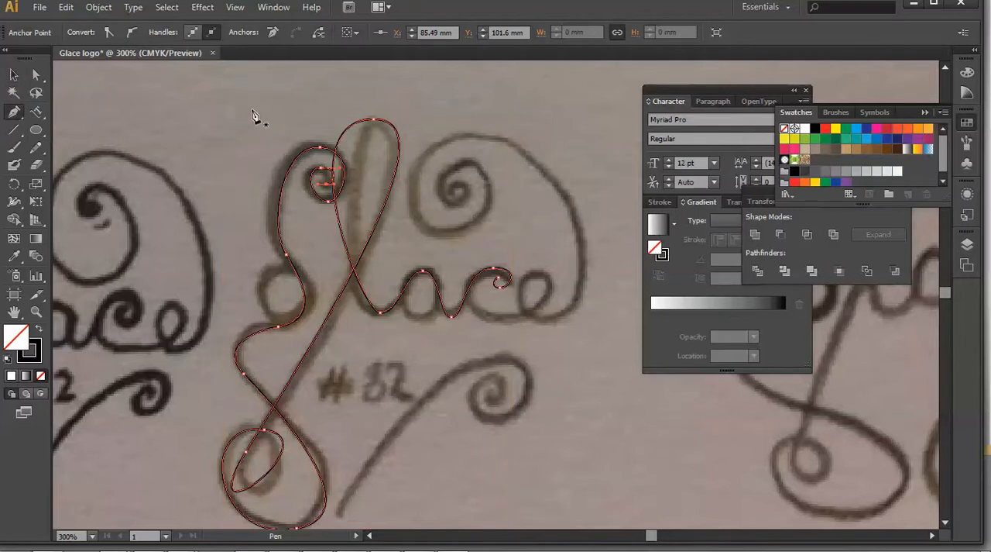
pyautogui.click(470, 297)
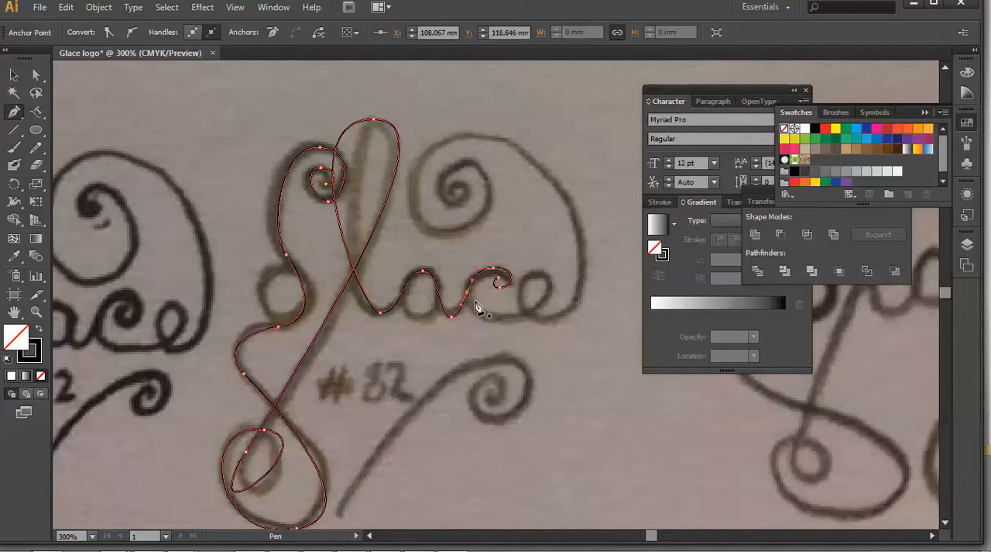
pyautogui.click(505, 323)
pyautogui.hotkey('ctrl', 'z')
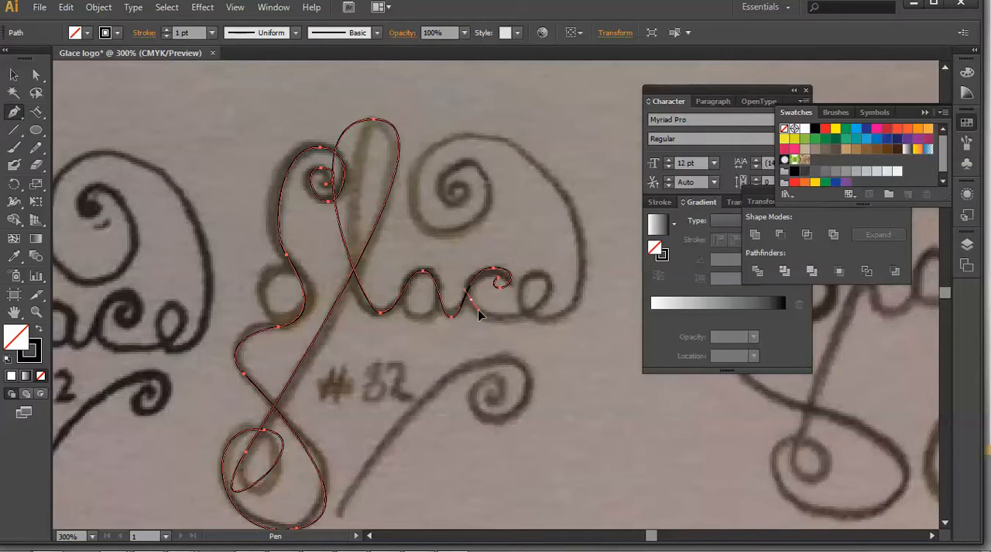
# Start a new path at the c's left side and trace its lower curve through the loop of the e to its base.
pyautogui.moveTo(480, 310); pyautogui.dragTo(539, 274)
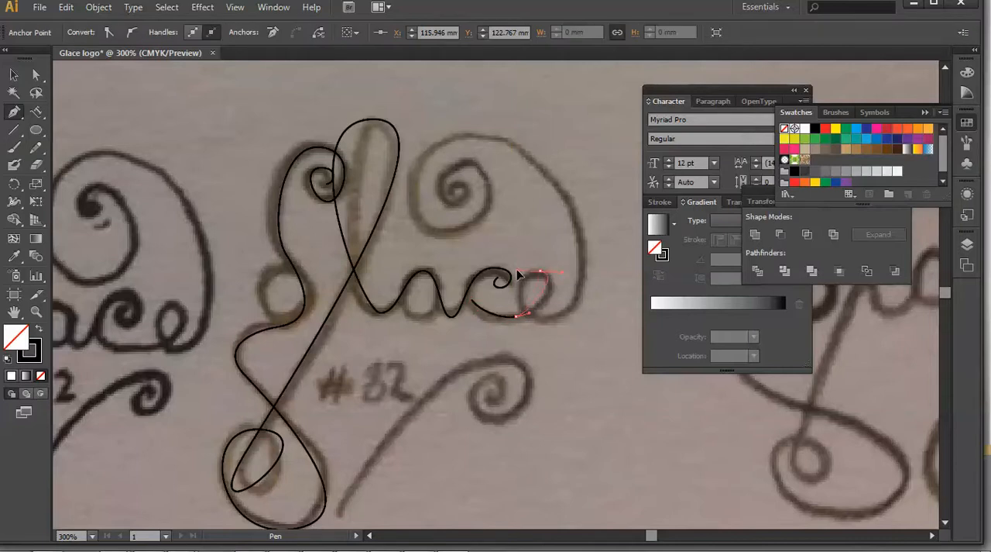
pyautogui.moveTo(547, 320); pyautogui.dragTo(582, 324)
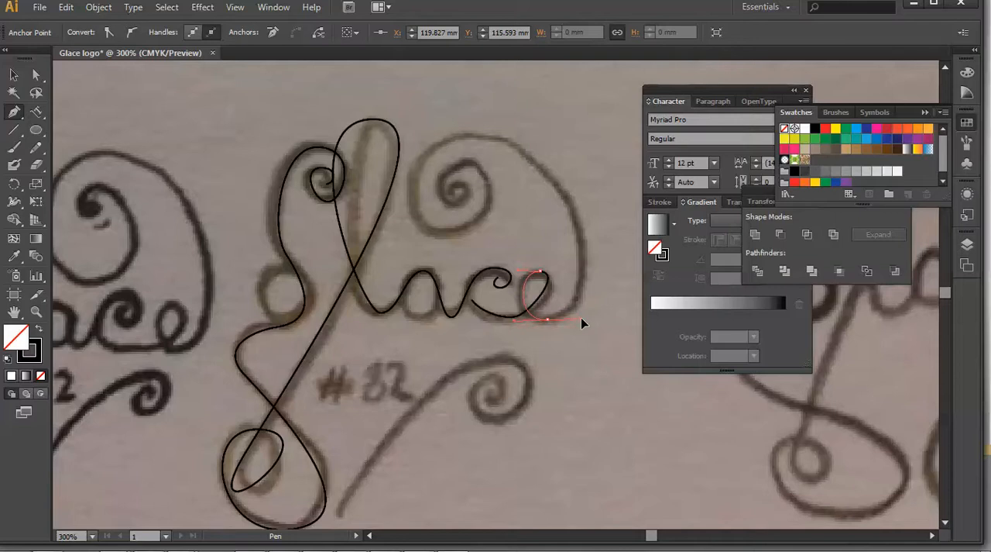
pyautogui.moveTo(581, 318); pyautogui.dragTo(581, 319)
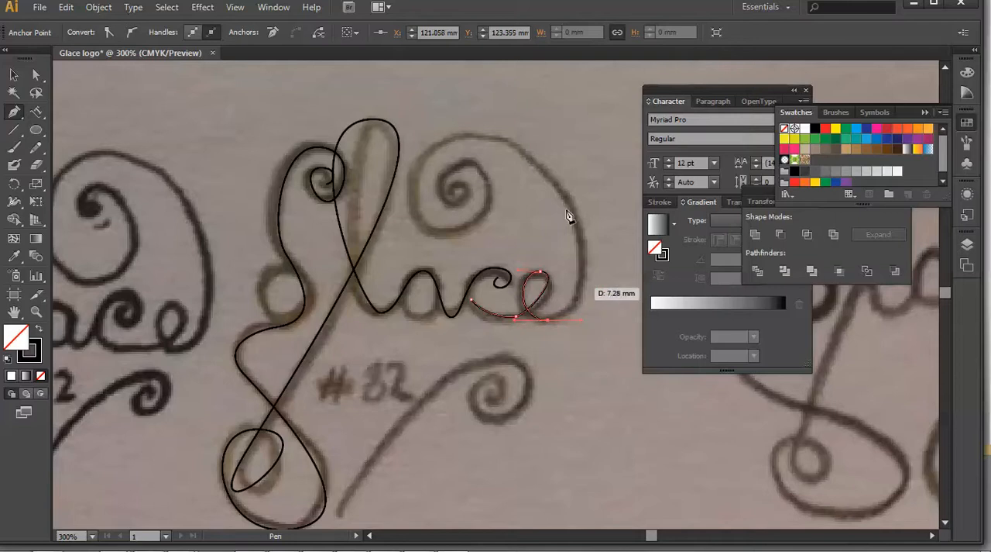
# Continue the path from the e up over the large arc above the letters and inward along its spiral.
pyautogui.moveTo(474, 137); pyautogui.dragTo(431, 138)
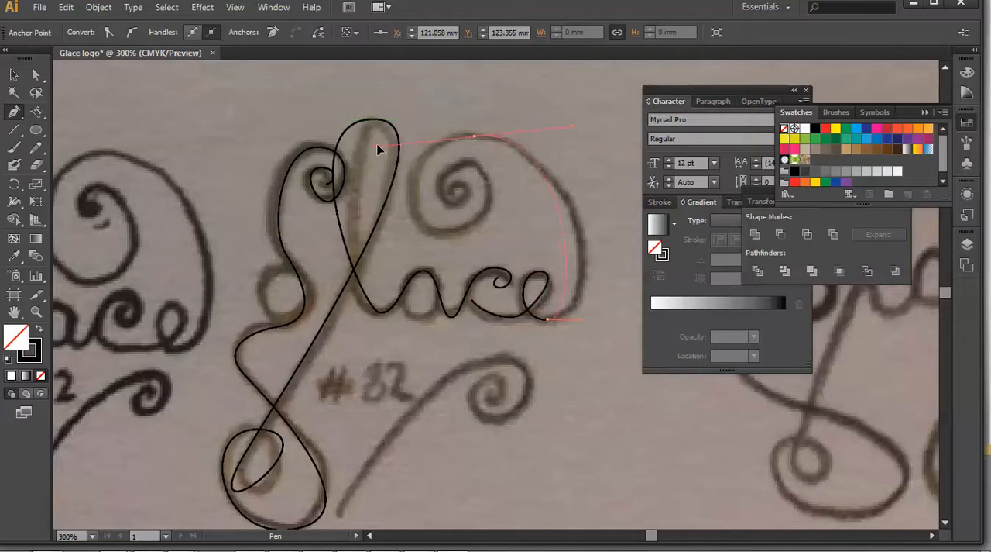
pyautogui.moveTo(357, 136); pyautogui.dragTo(356, 135)
pyautogui.keyDown('ctrl'); pyautogui.click(463, 235); pyautogui.keyUp('ctrl')
pyautogui.moveTo(507, 223); pyautogui.dragTo(521, 230)
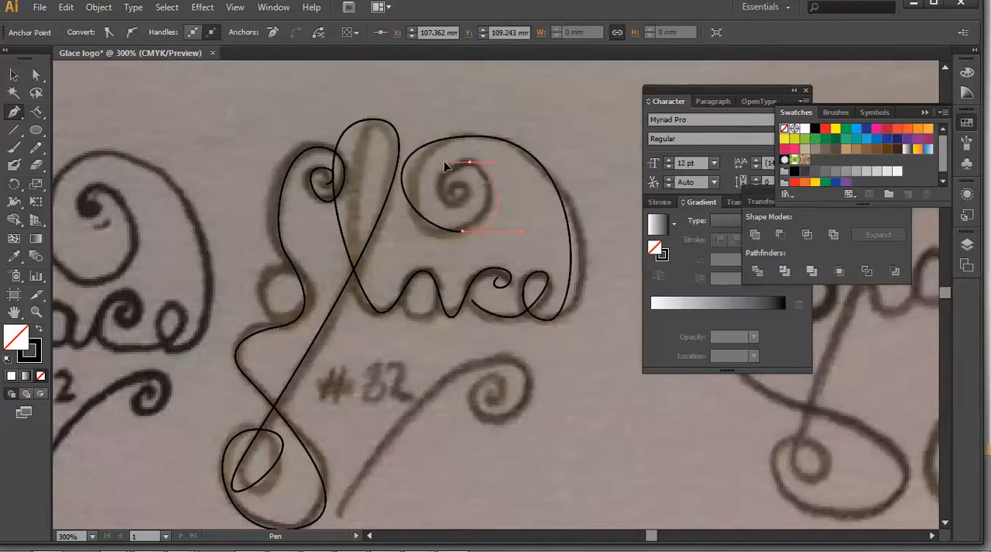
pyautogui.moveTo(438, 159); pyautogui.dragTo(437, 159)
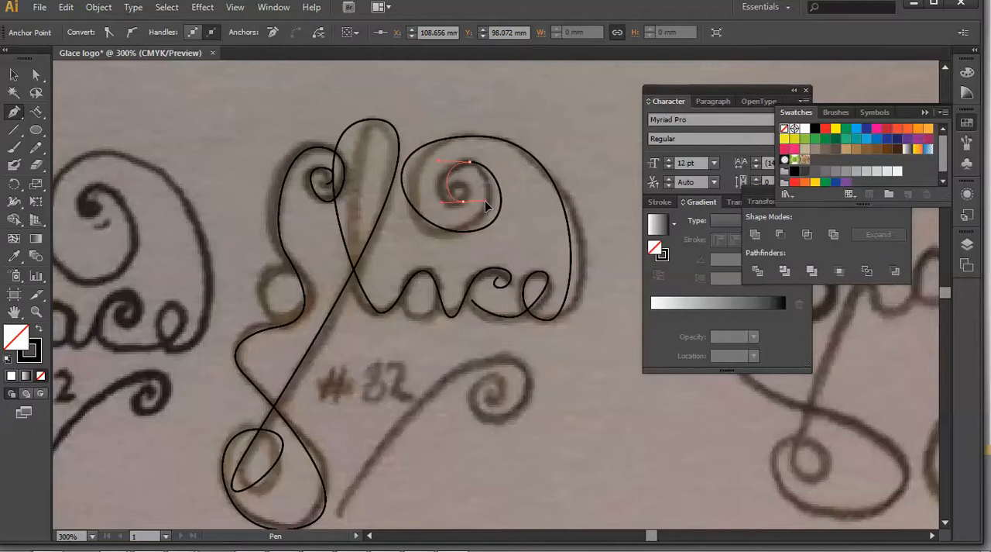
pyautogui.moveTo(486, 204); pyautogui.dragTo(487, 204)
pyautogui.moveTo(452, 180); pyautogui.dragTo(451, 180)
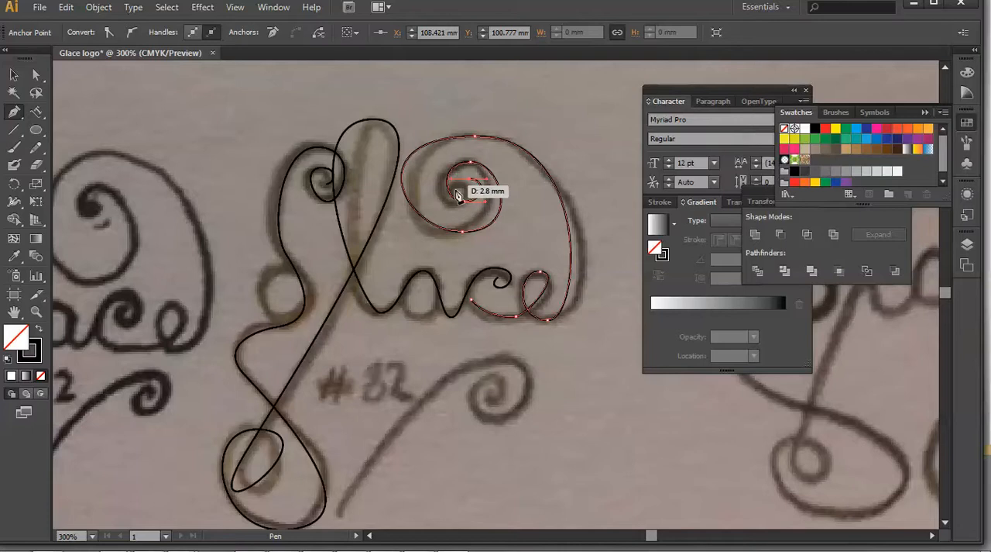
# Draw separate curved paths that close the left side of the g's small bowl and the bottom of the a.
pyautogui.click(14, 75)
pyautogui.click(23, 114)
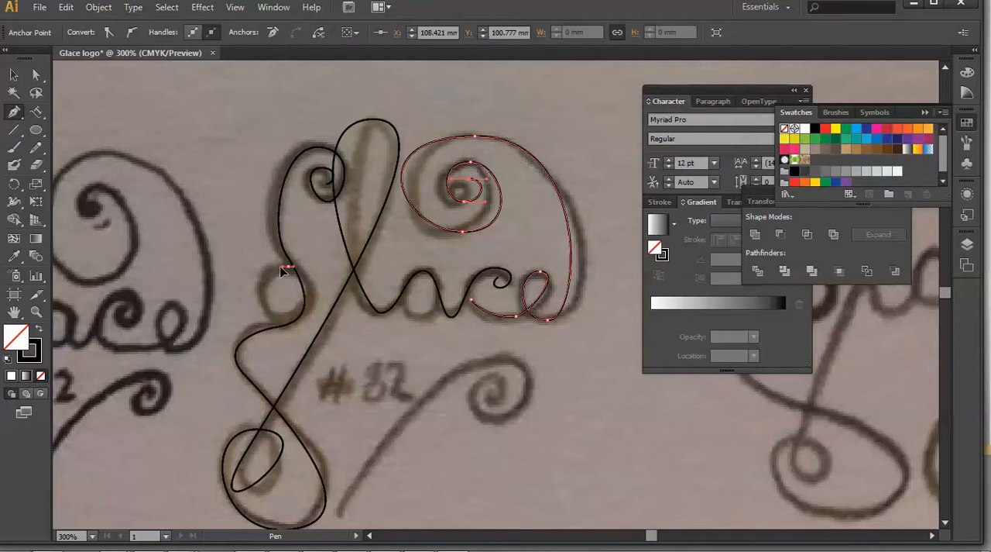
pyautogui.moveTo(282, 268); pyautogui.dragTo(289, 327)
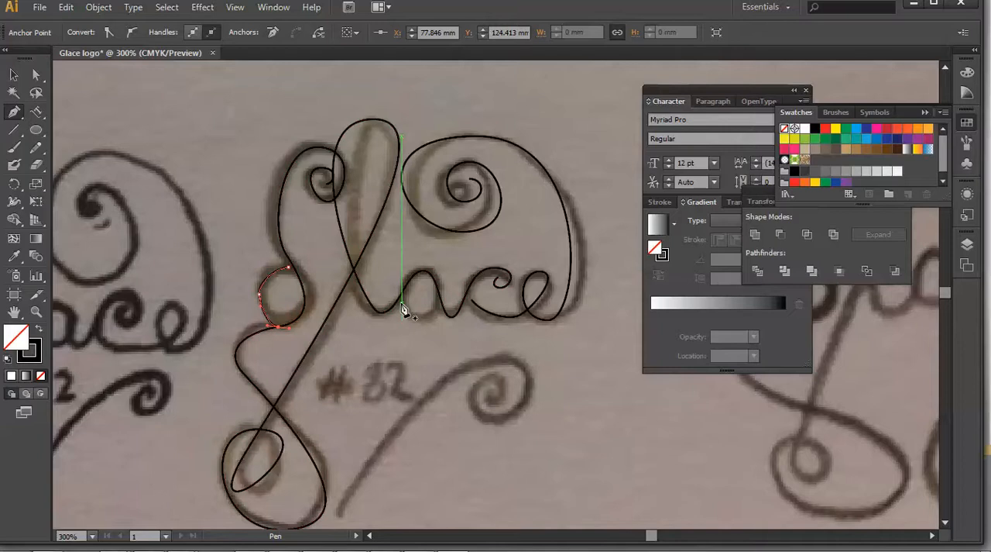
pyautogui.moveTo(404, 310); pyautogui.dragTo(469, 270)
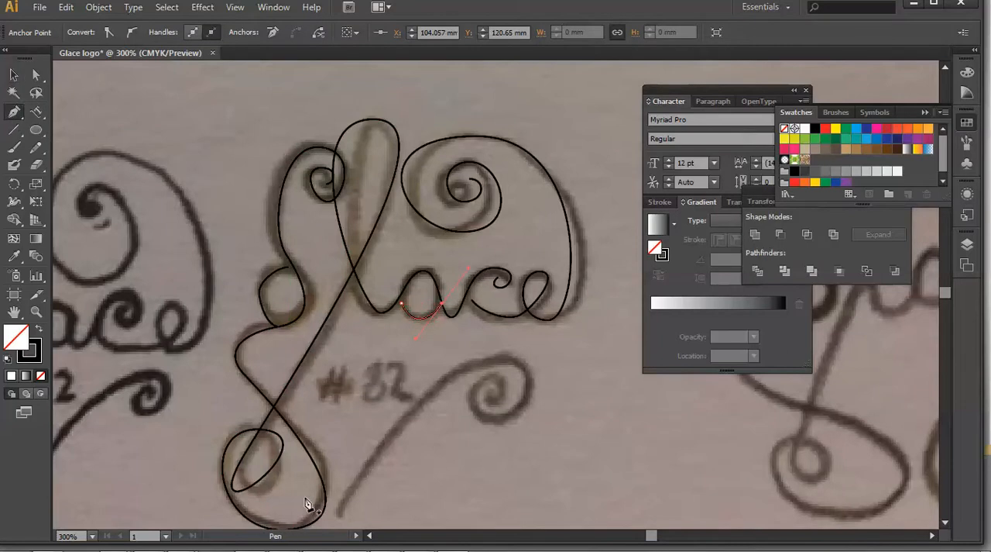
# Trace the lower swoosh as a new path from the g's bottom loop up over its curve and into its spiral.
pyautogui.moveTo(306, 500); pyautogui.dragTo(570, 390)
pyautogui.hotkey('ctrl', 'z')
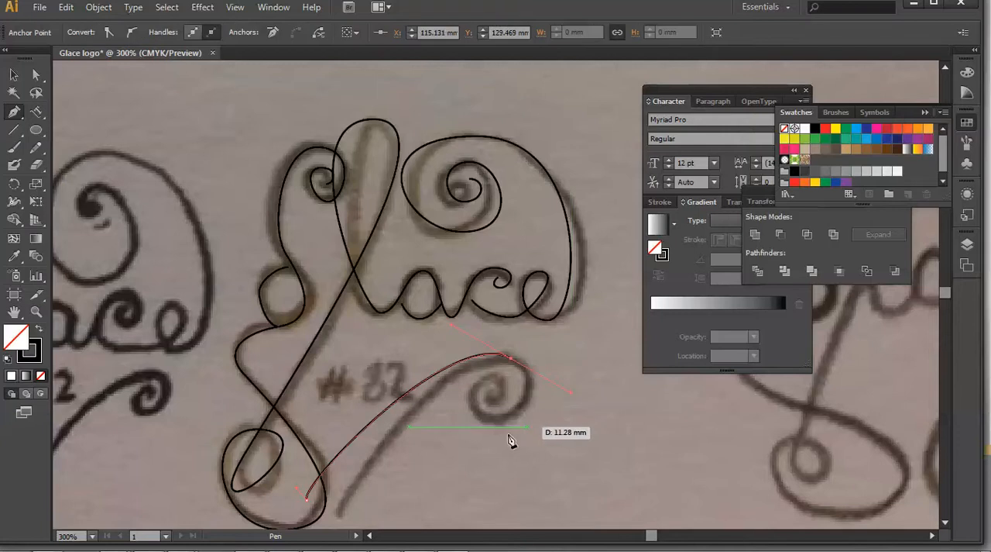
pyautogui.moveTo(485, 420); pyautogui.dragTo(469, 419)
pyautogui.moveTo(498, 379); pyautogui.dragTo(526, 382)
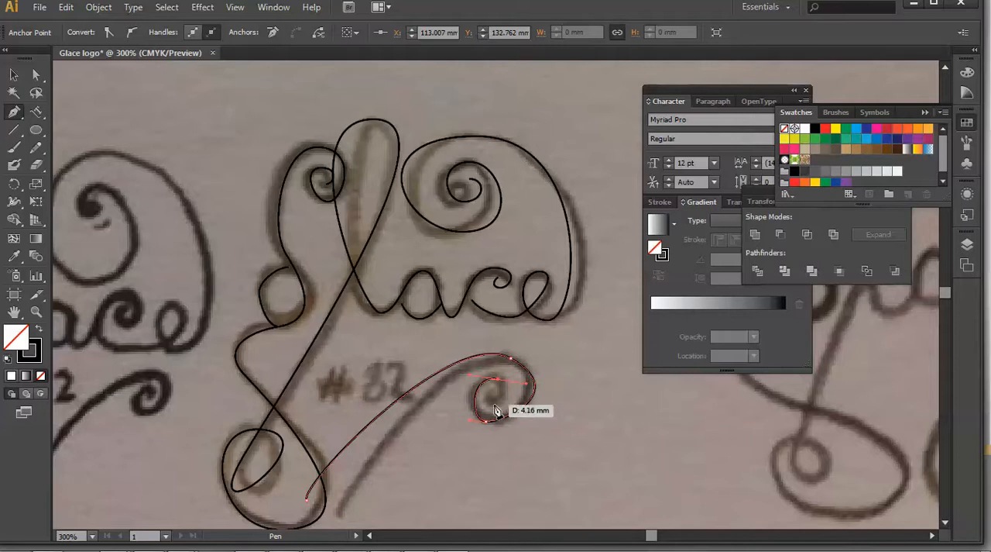
pyautogui.moveTo(491, 398); pyautogui.dragTo(498, 393)
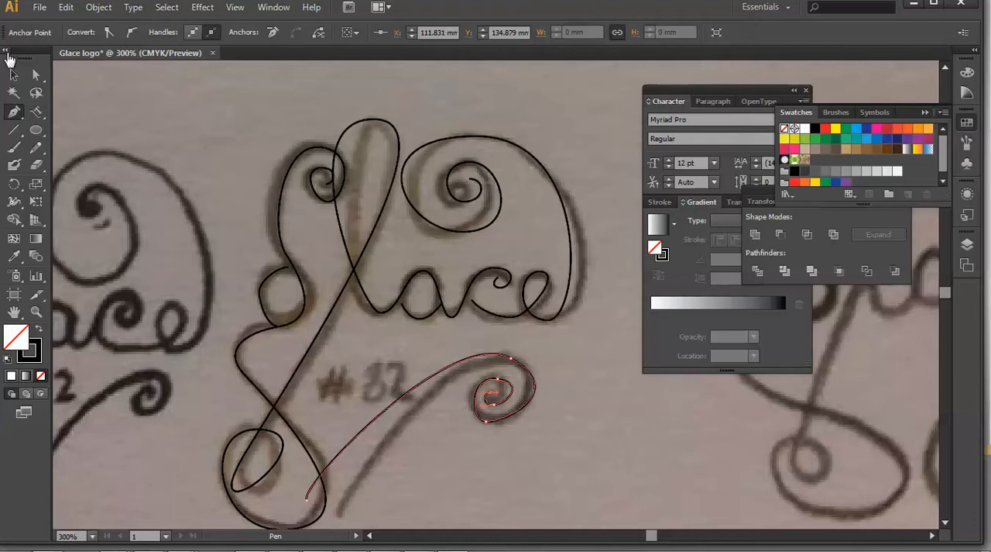
pyautogui.click(15, 75)
# Reshape the closing curve of the g's bowl with Direct Selection so its anchors and ends meet the main path.
pyautogui.click(35, 75)
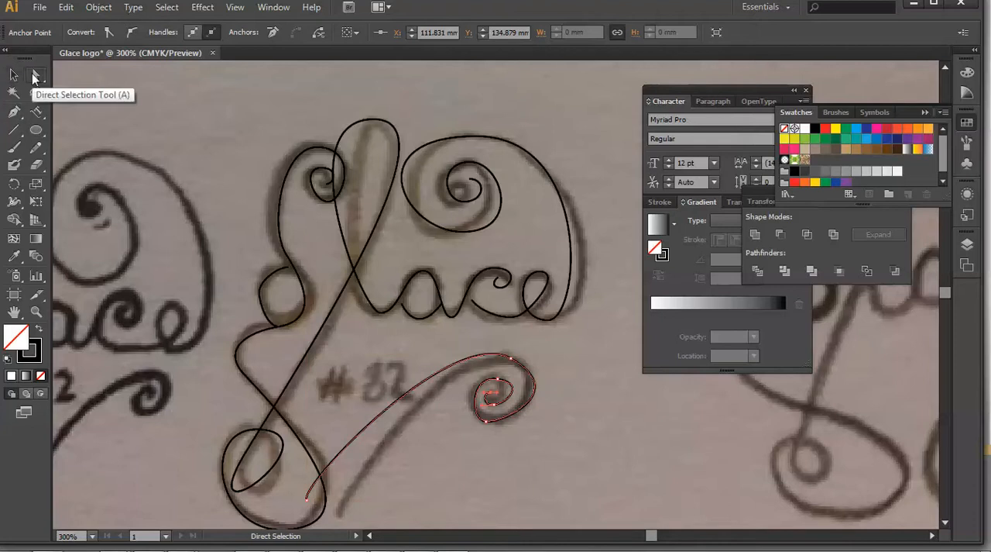
pyautogui.hotkey('ctrl', '=')
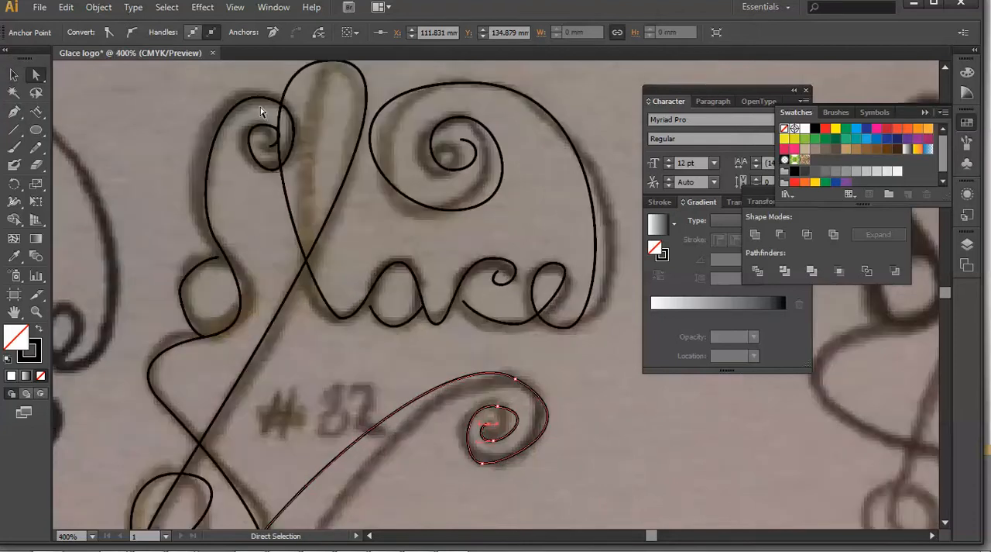
pyautogui.moveTo(350, 181); pyautogui.dragTo(387, 158)
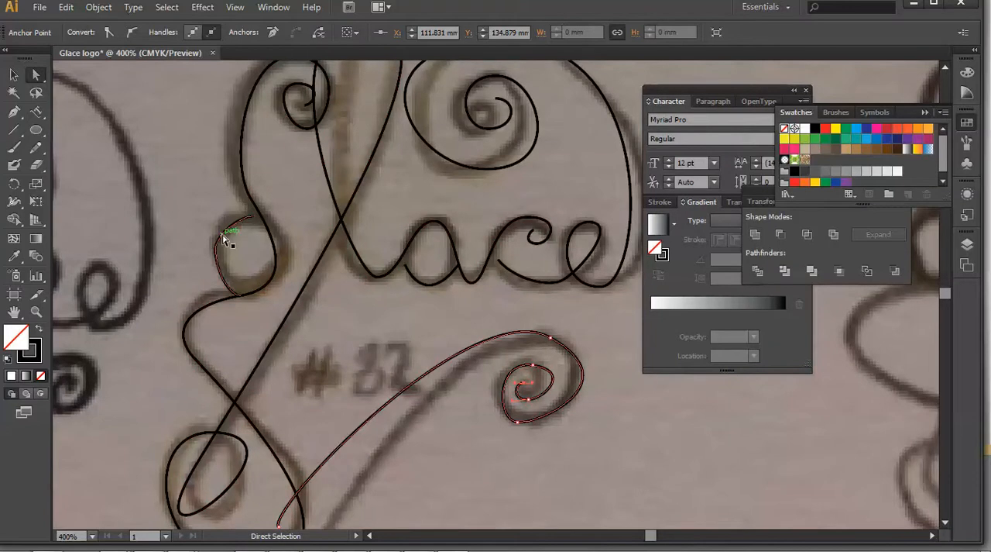
pyautogui.click(219, 258)
pyautogui.moveTo(219, 258); pyautogui.dragTo(259, 211)
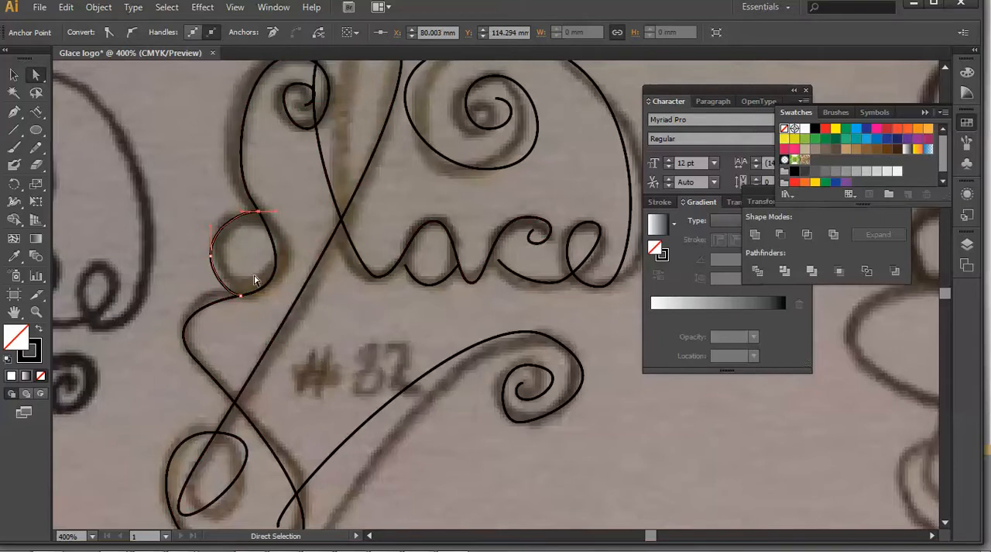
pyautogui.moveTo(240, 301); pyautogui.dragTo(249, 298)
# Adjust the a's bottom curve and move the start of the c's lower stroke onto the c's left side.
pyautogui.click(406, 267)
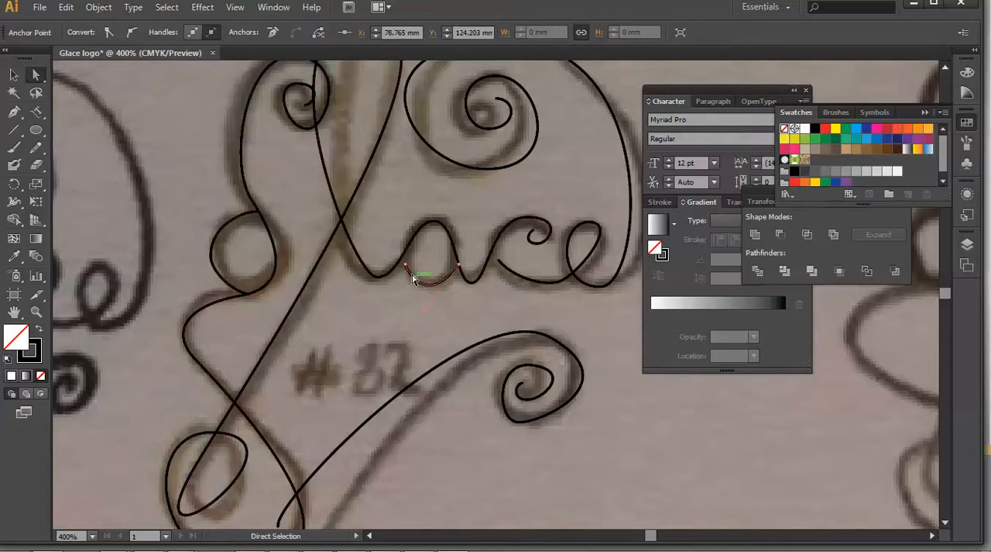
pyautogui.moveTo(407, 266); pyautogui.dragTo(404, 258)
pyautogui.moveTo(426, 312); pyautogui.dragTo(422, 320)
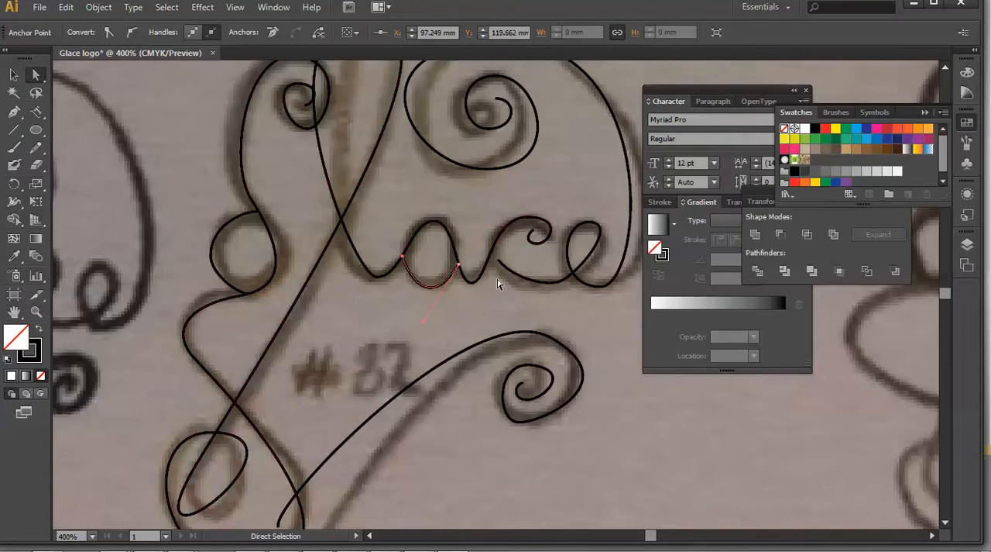
pyautogui.click(542, 284)
pyautogui.moveTo(541, 284); pyautogui.dragTo(493, 260)
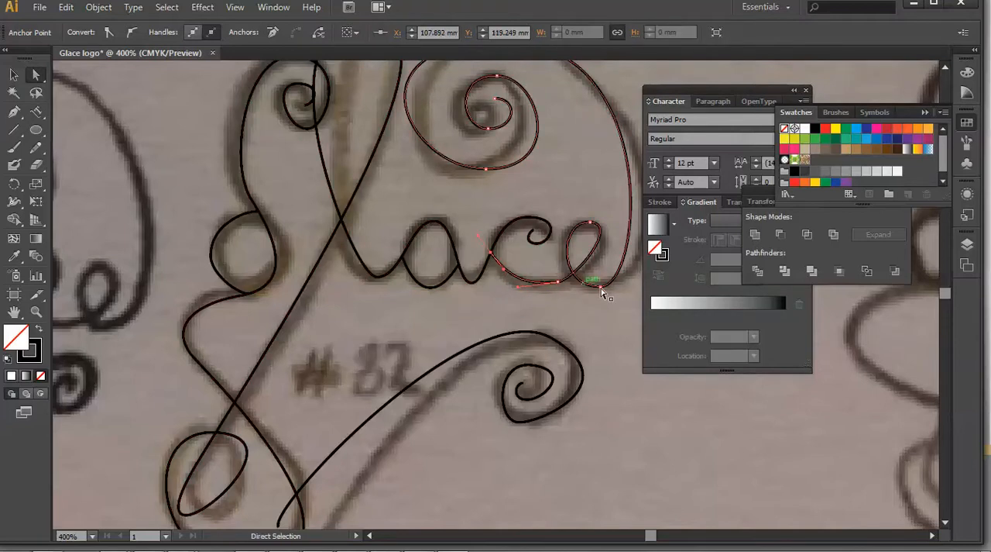
# Reshape the large arc over the letters by adjusting the direction handles at the e's base and the arc's top anchor.
pyautogui.click(602, 288)
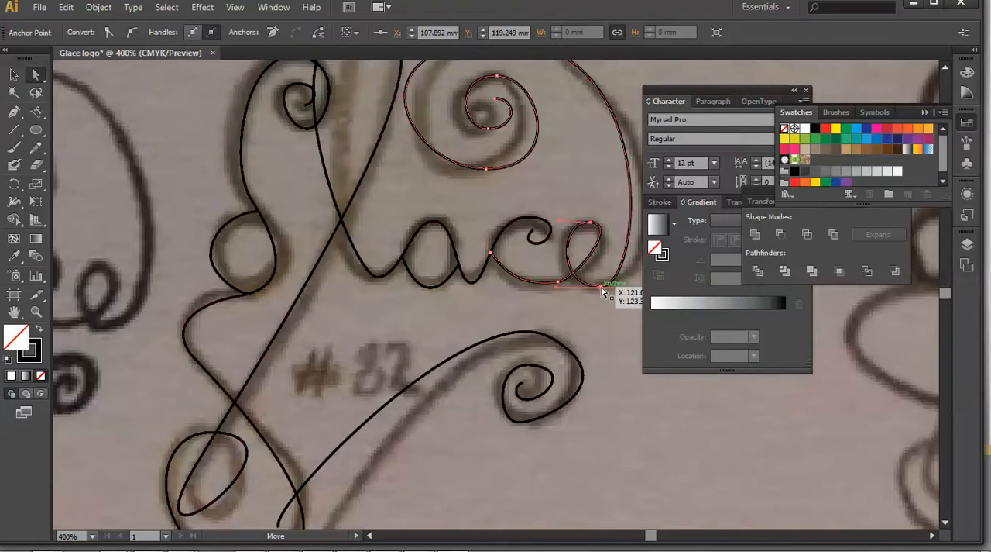
pyautogui.moveTo(630, 310); pyautogui.dragTo(486, 298)
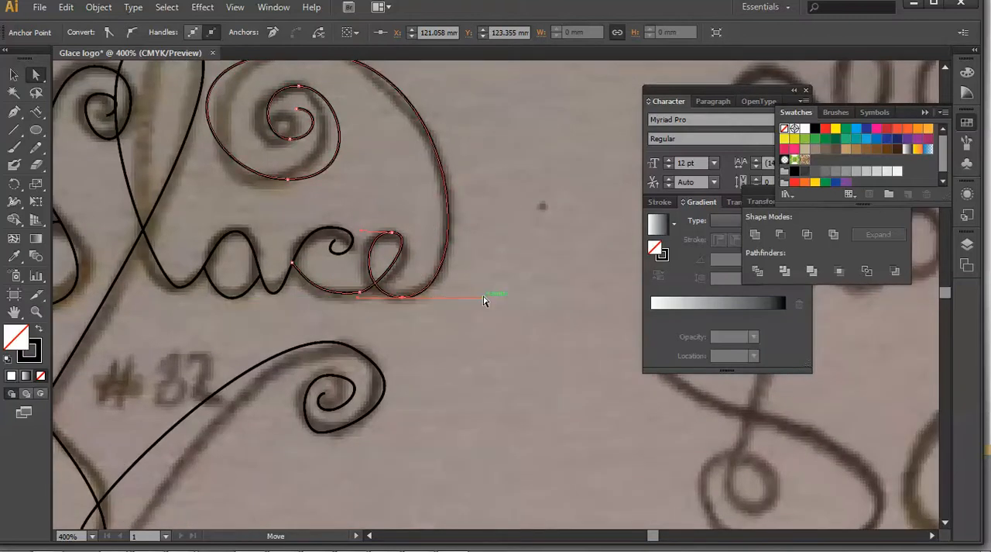
pyautogui.moveTo(532, 137); pyautogui.dragTo(627, 288)
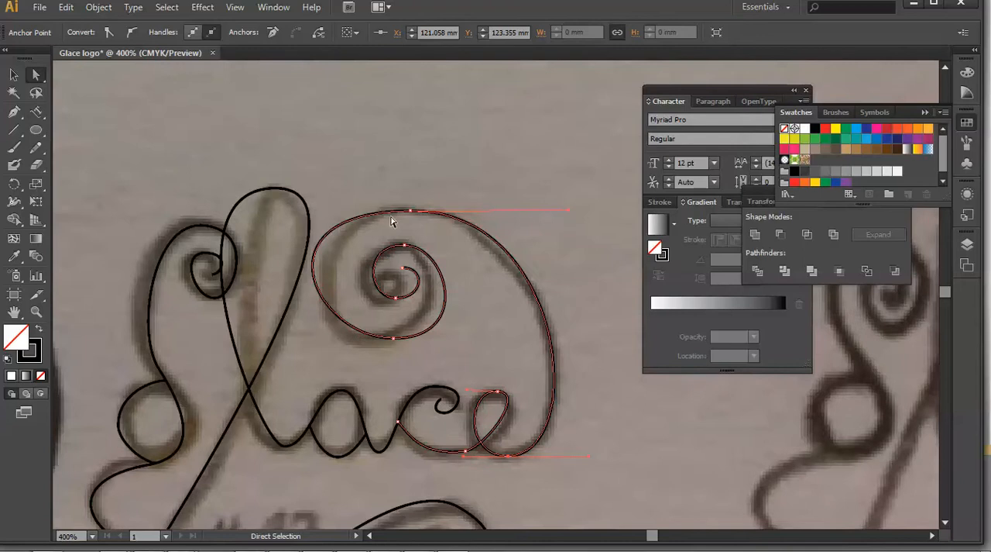
pyautogui.click(410, 210)
pyautogui.moveTo(251, 211); pyautogui.dragTo(289, 210)
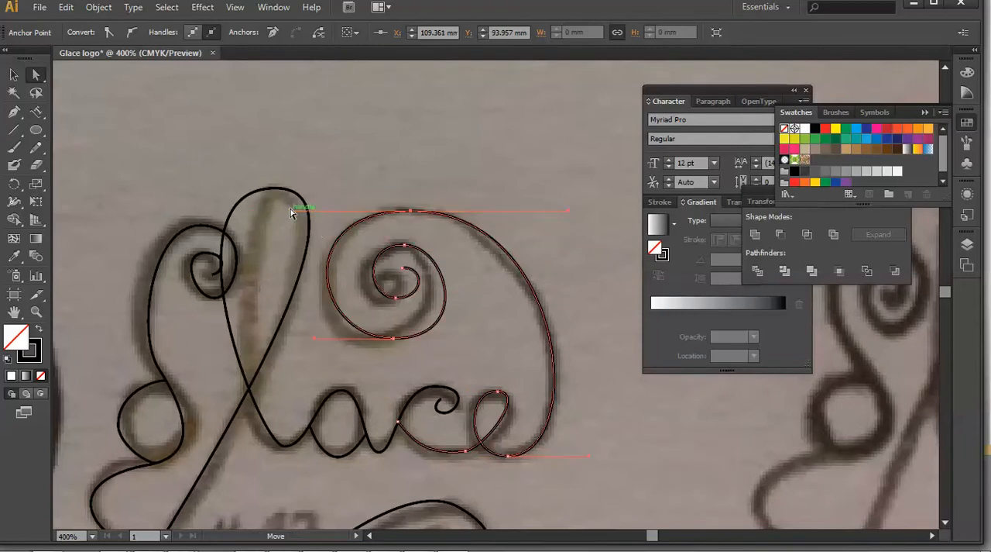
# Refine the inner curl of the g's upper spiral by adjusting its innermost anchors and handles.
pyautogui.click(209, 256)
pyautogui.moveTo(193, 298); pyautogui.dragTo(203, 276)
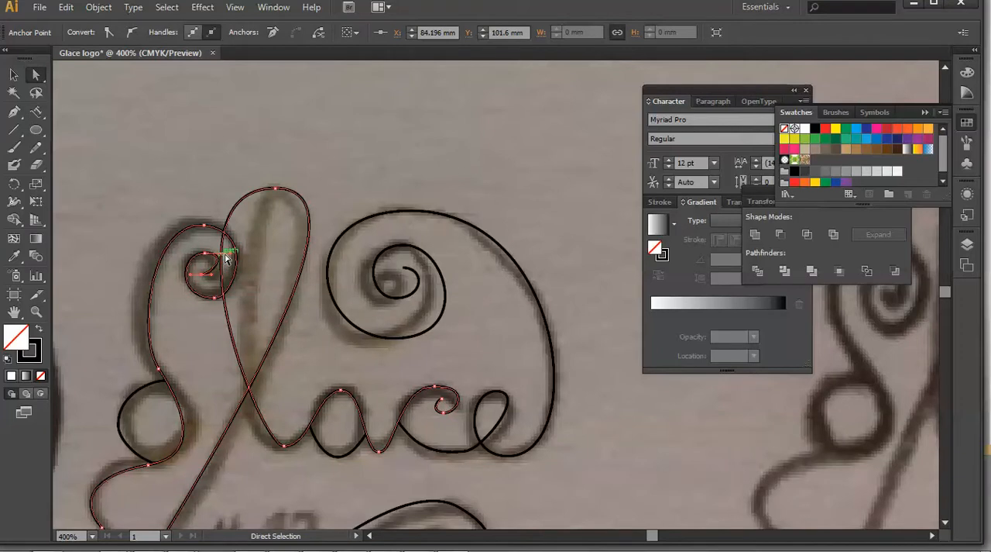
pyautogui.moveTo(230, 253); pyautogui.dragTo(227, 256)
# Fine-tune the upper handle and lower end of the g's bowl curve, and deselect the path.
pyautogui.hotkey('ctrl', '-')
pyautogui.moveTo(321, 405); pyautogui.dragTo(308, 277)
pyautogui.click(233, 233)
pyautogui.moveTo(235, 234); pyautogui.dragTo(215, 234)
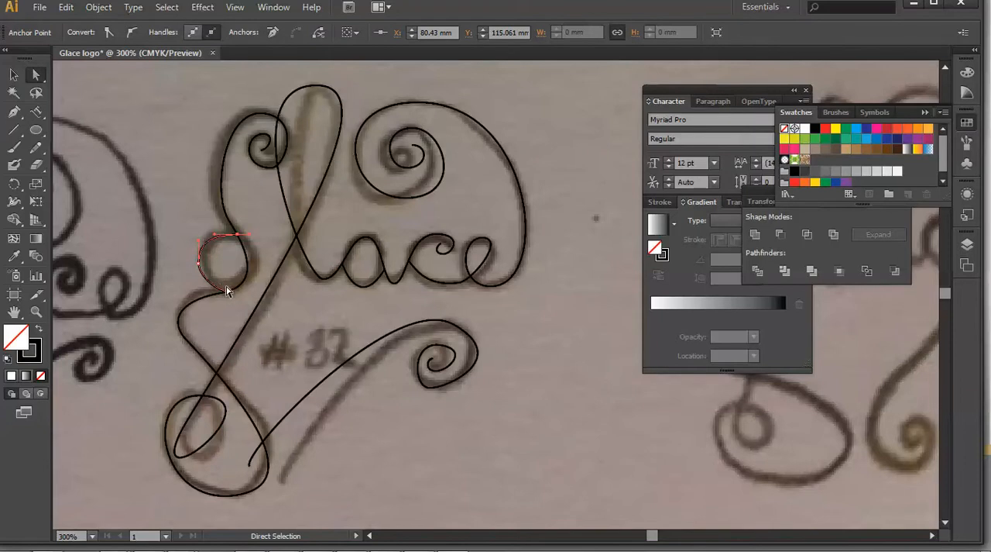
pyautogui.moveTo(203, 271); pyautogui.dragTo(272, 295)
pyautogui.click(287, 305)
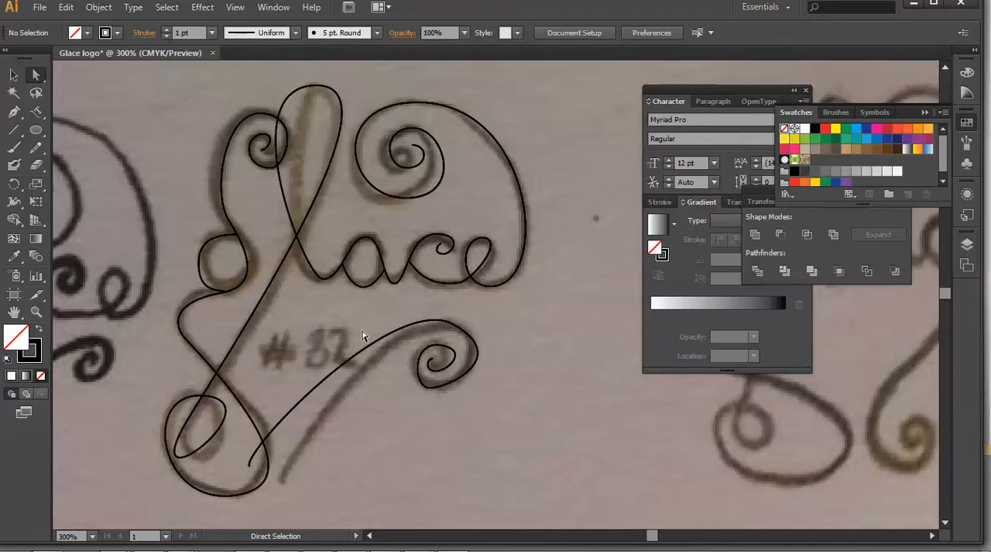
# Show the document's layers and save the artwork in Downloads as an Adobe Illustrator file named "Glace logo line".
pyautogui.click(967, 244)
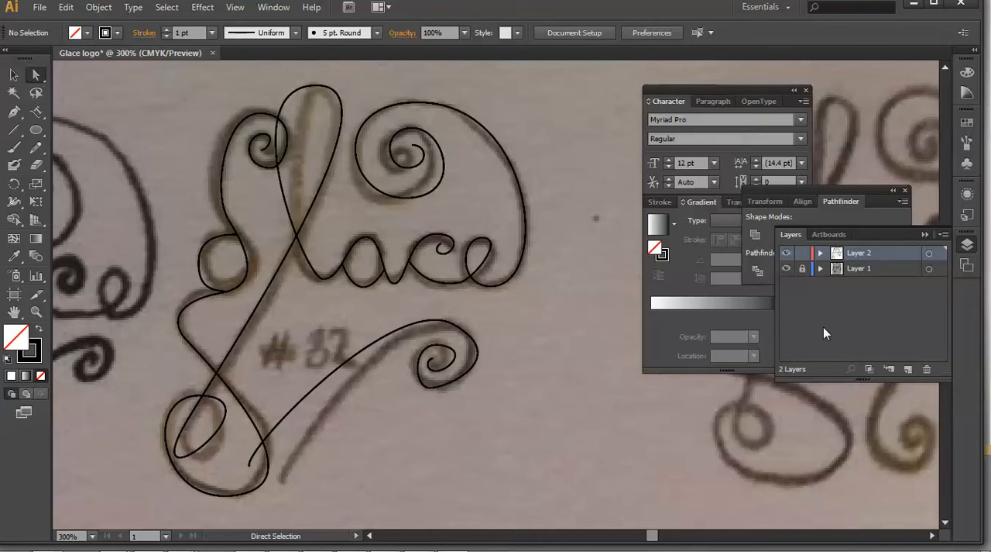
pyautogui.click(39, 7)
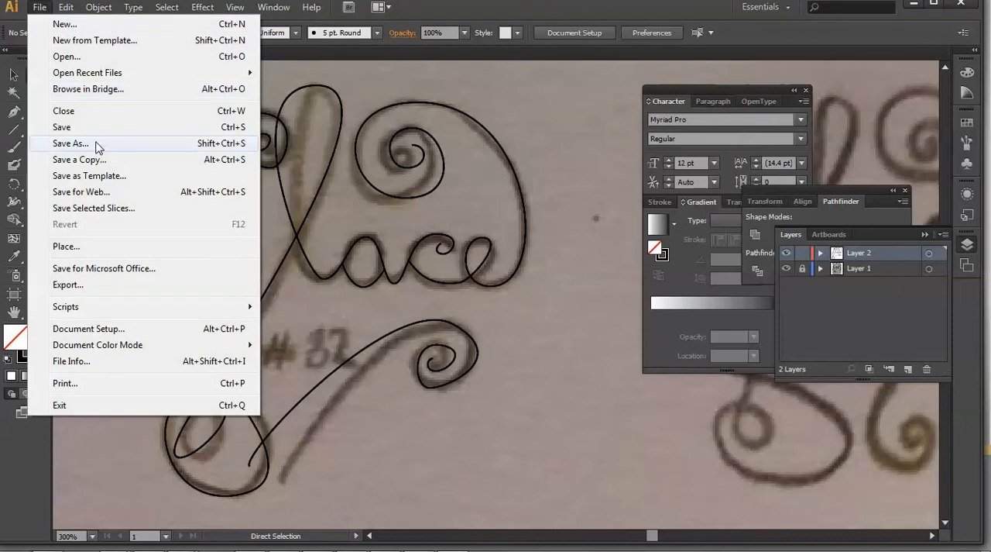
pyautogui.click(70, 143)
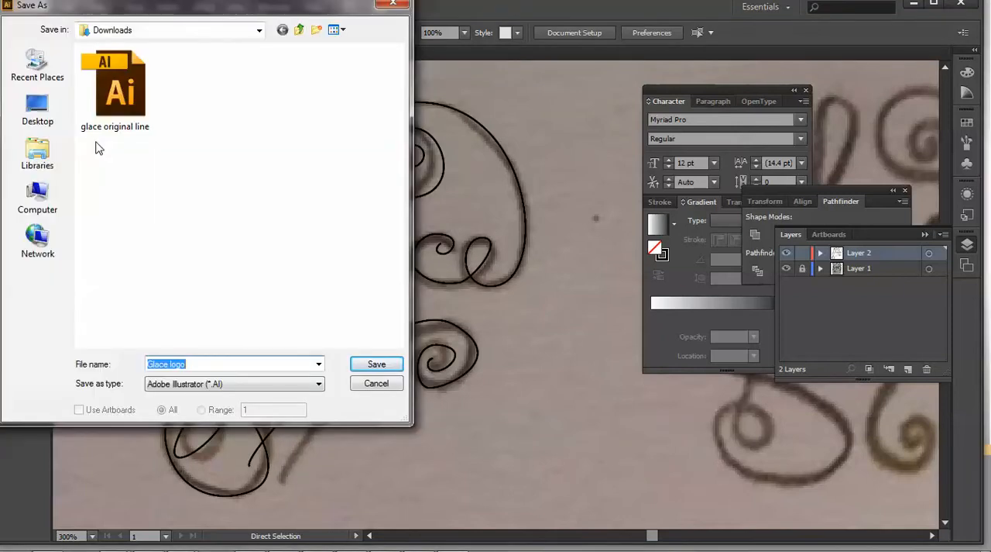
pyautogui.click(220, 364)
pyautogui.write('line')
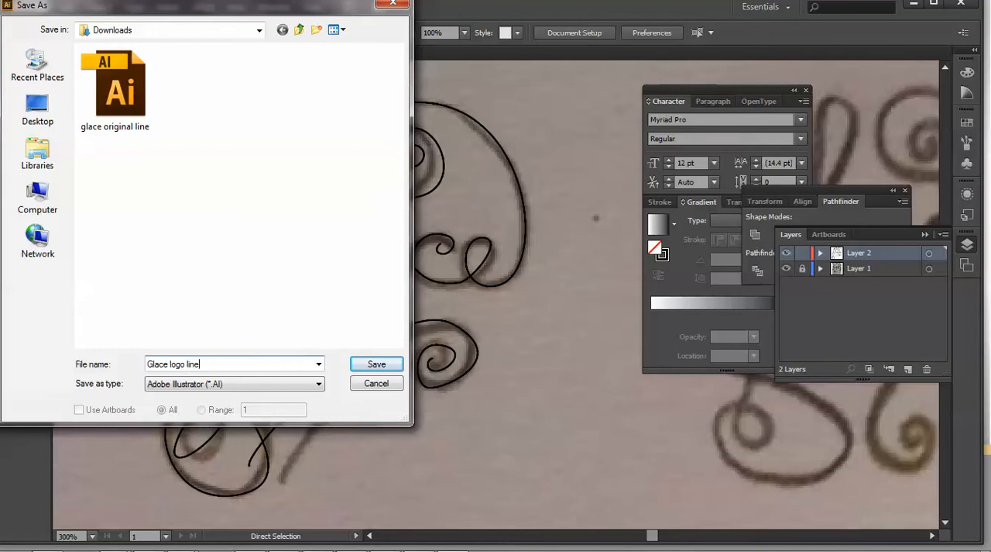
pyautogui.click(384, 366)
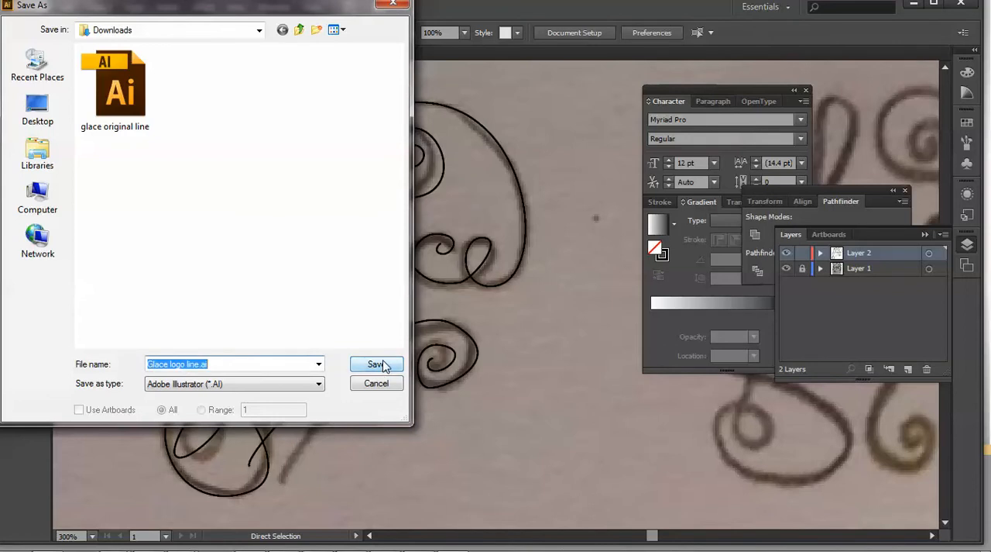
pyautogui.click(384, 365)
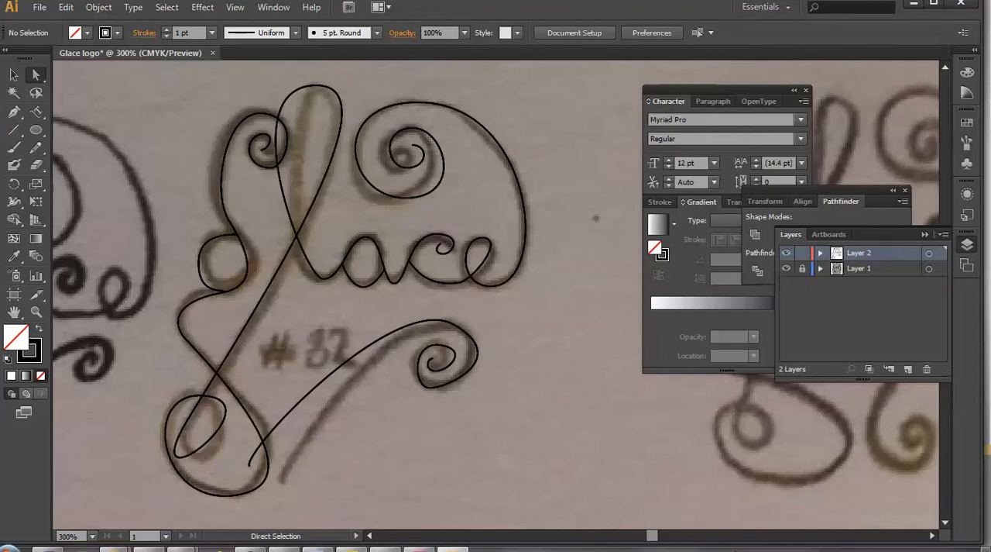